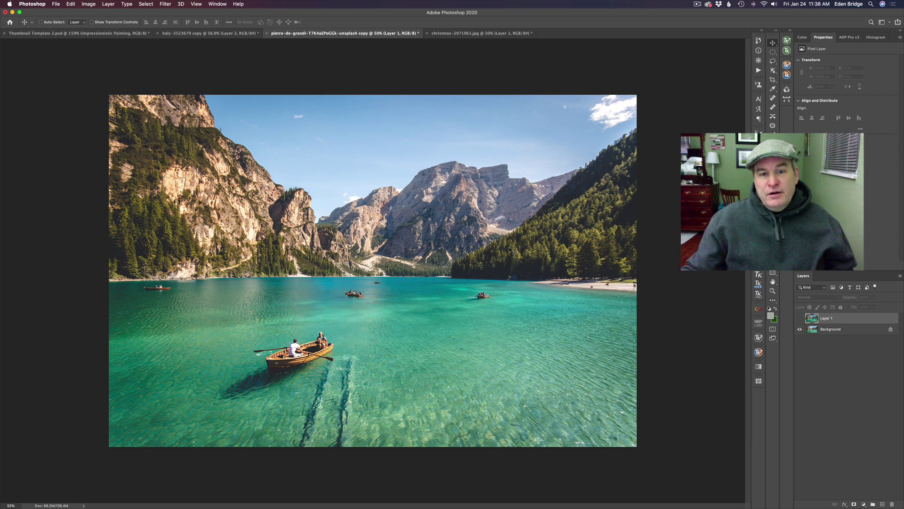
# Step: Toggle Layer 1's visibility to compare the cloudy sky with the original, leaving it shown
pyautogui.click(800, 319)
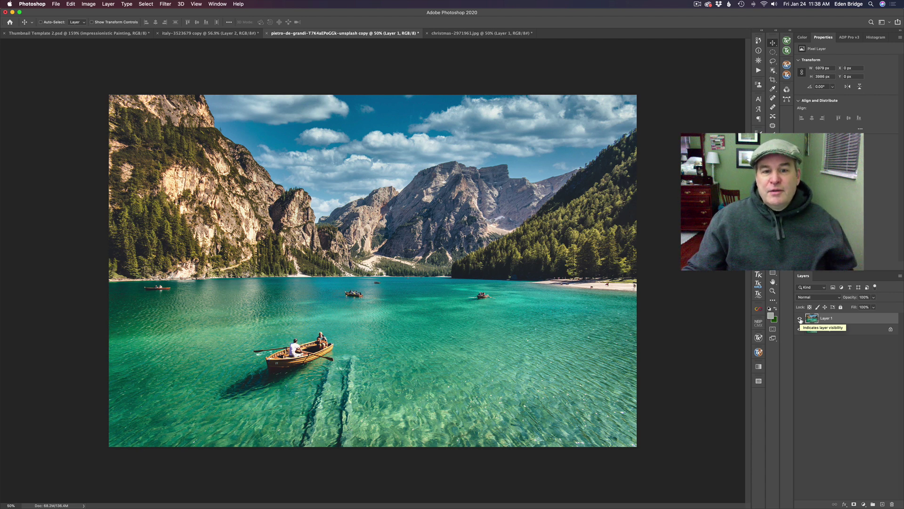
pyautogui.click(800, 319)
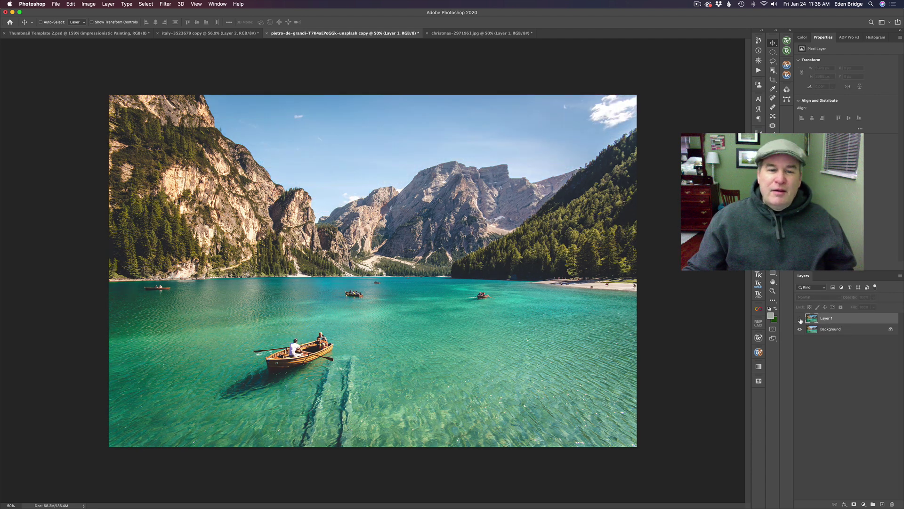
pyautogui.click(800, 320)
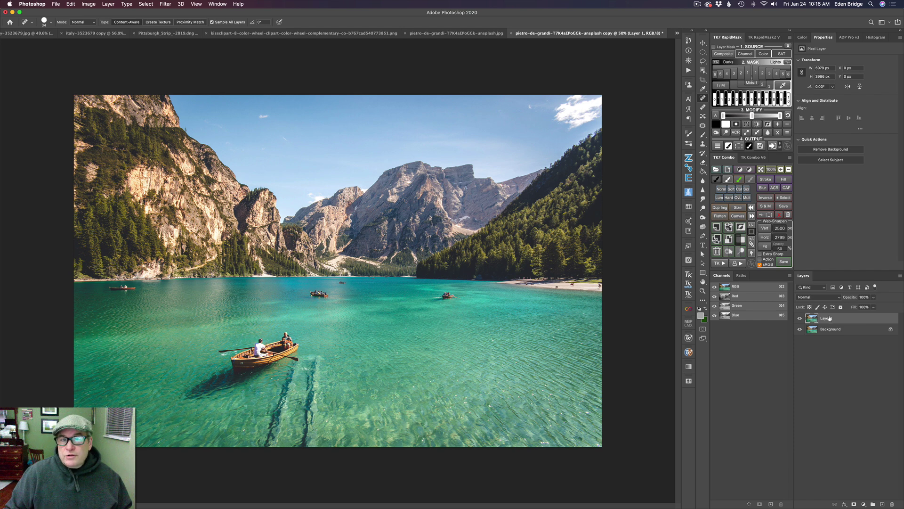
# Step: Launch the Luminar 4 plugin on the lake photo via Filter > Skylum Software
pyautogui.click(164, 4)
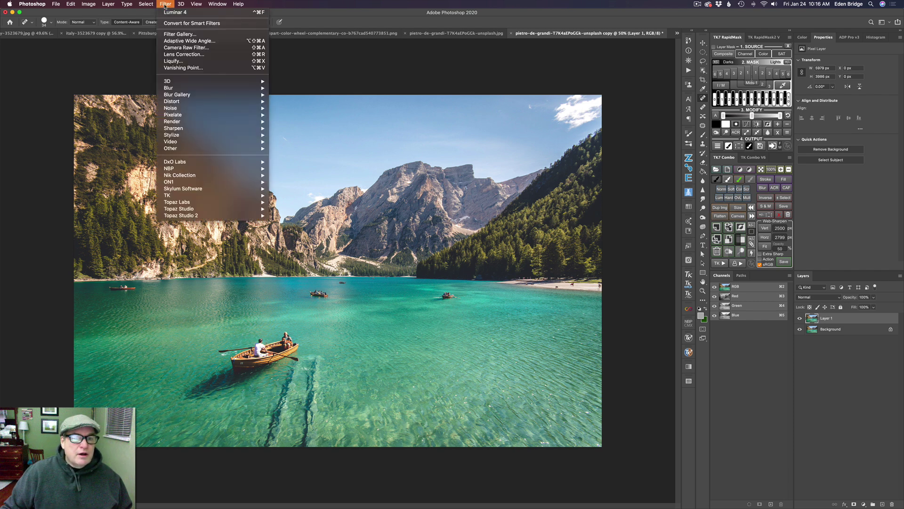
pyautogui.moveTo(231, 191)
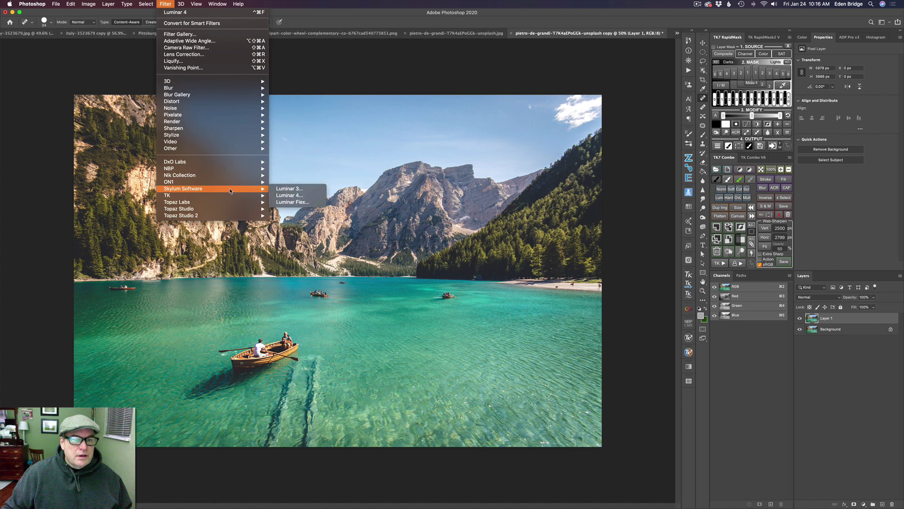
pyautogui.click(283, 194)
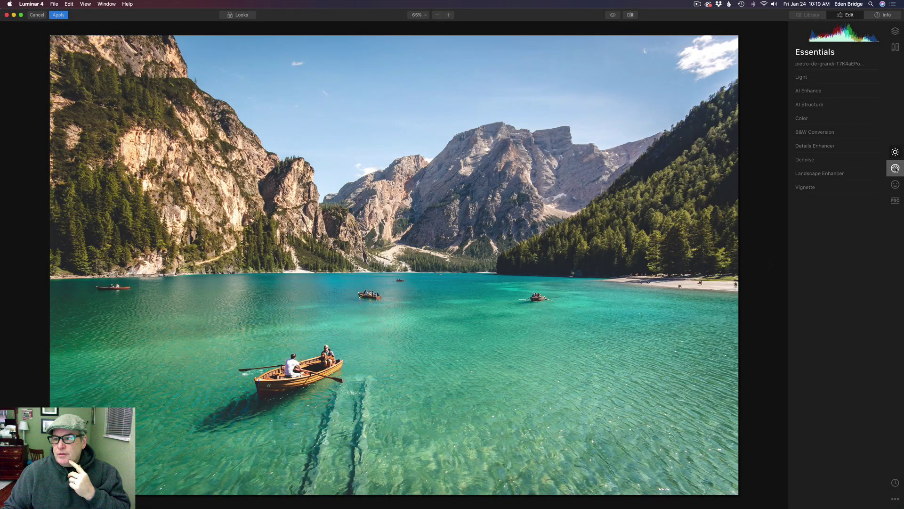
# Step: Swap the lake photo's sky for Blue Sky 2 using AI Sky Replacement
pyautogui.click(896, 168)
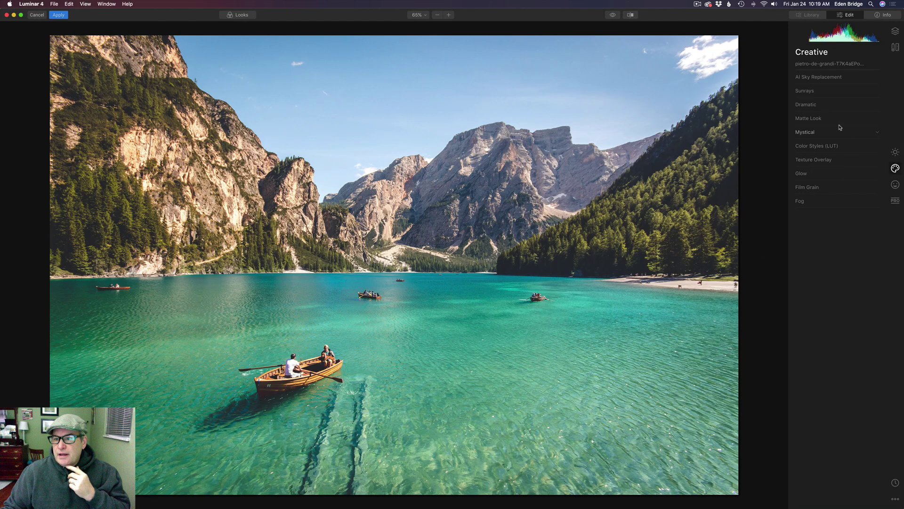
pyautogui.click(820, 78)
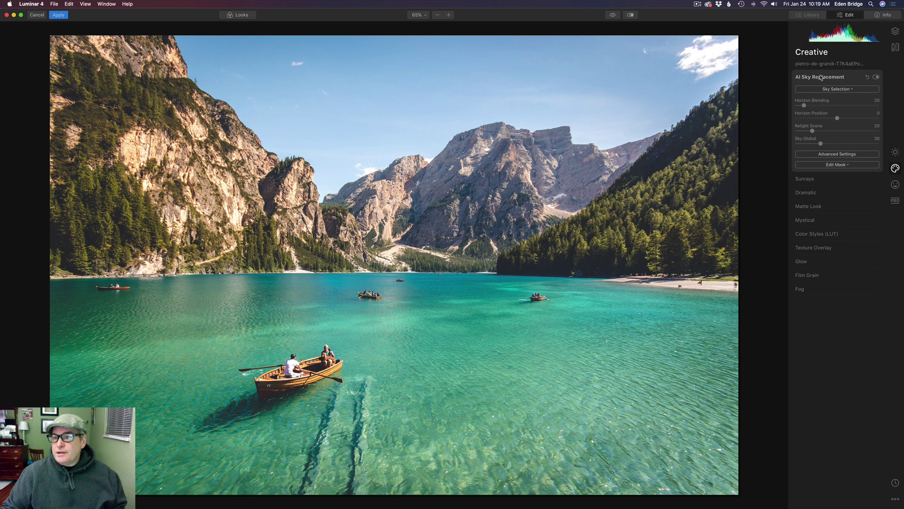
pyautogui.click(838, 89)
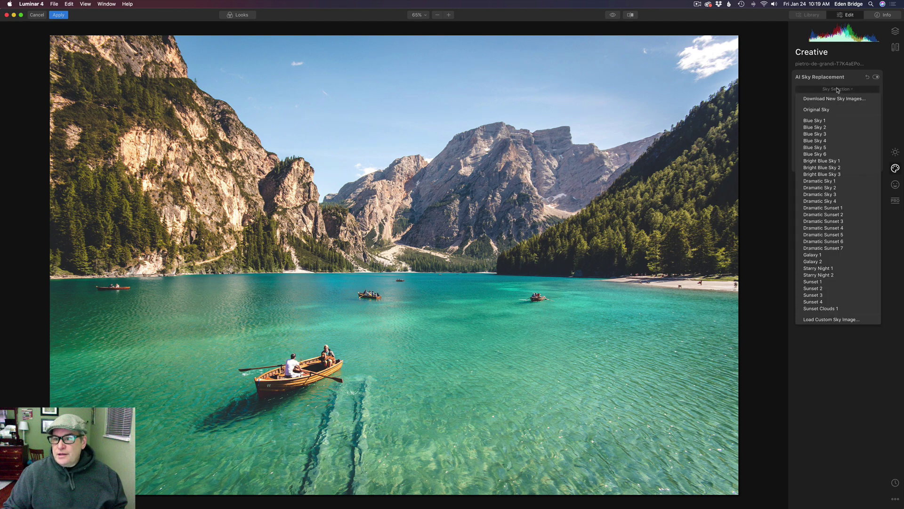
pyautogui.click(826, 128)
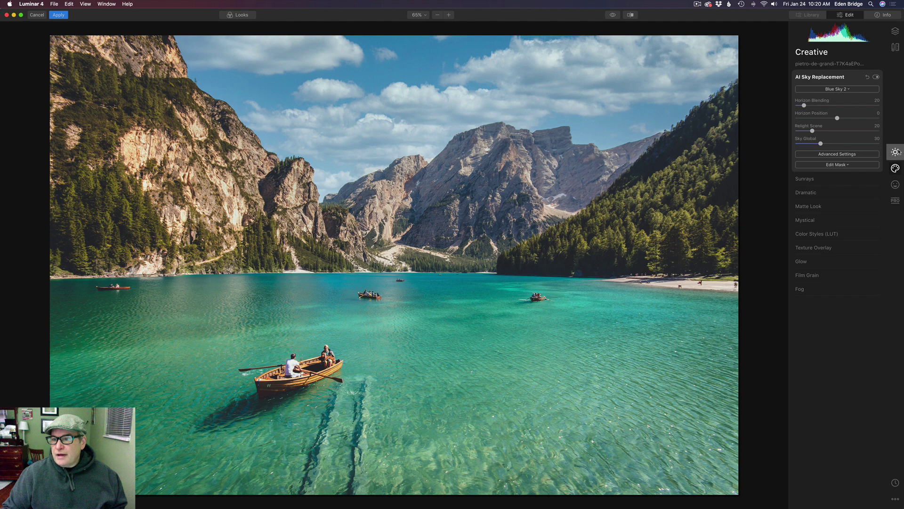
pyautogui.click(896, 152)
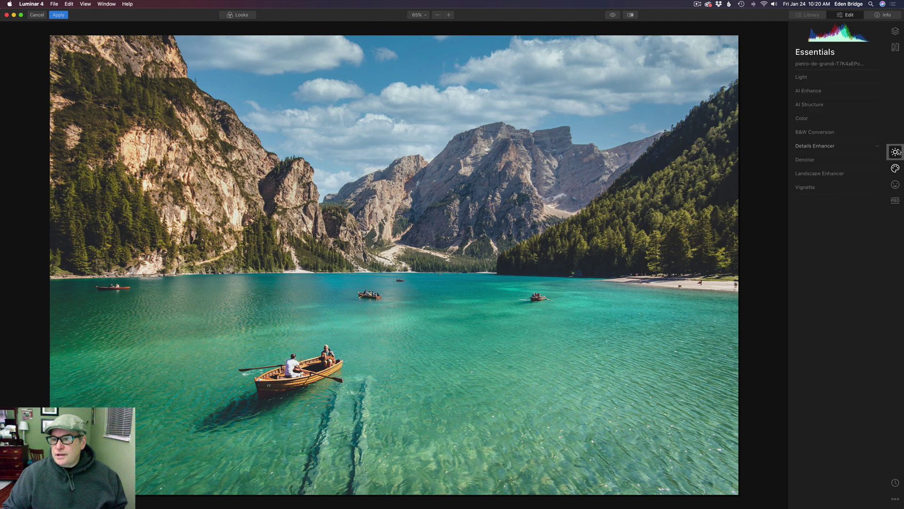
# Step: Raise AI Enhance's AI Accent to 32, with AI Sky Enhancer at 11
pyautogui.click(828, 92)
pyautogui.moveTo(796, 108)
pyautogui.mouseDown()
pyautogui.moveTo(825, 109)
pyautogui.moveTo(808, 121)
pyautogui.mouseUp()
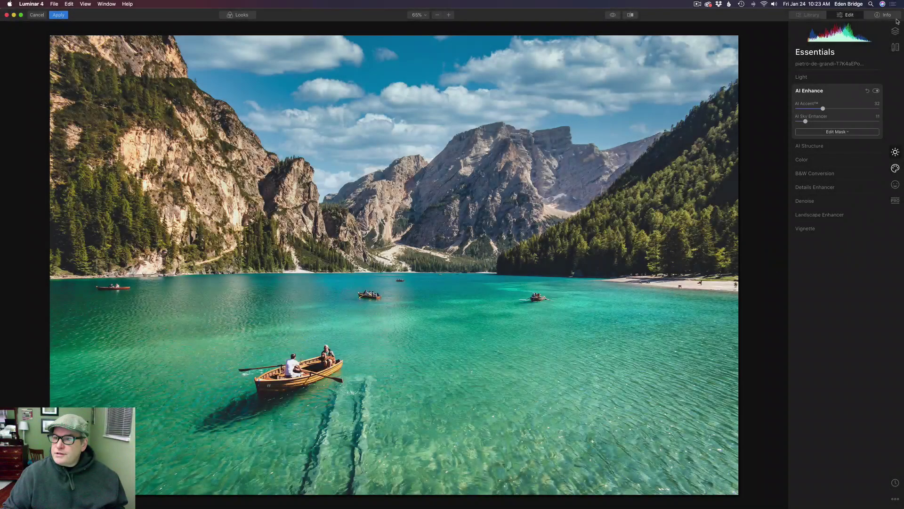
pyautogui.click(896, 31)
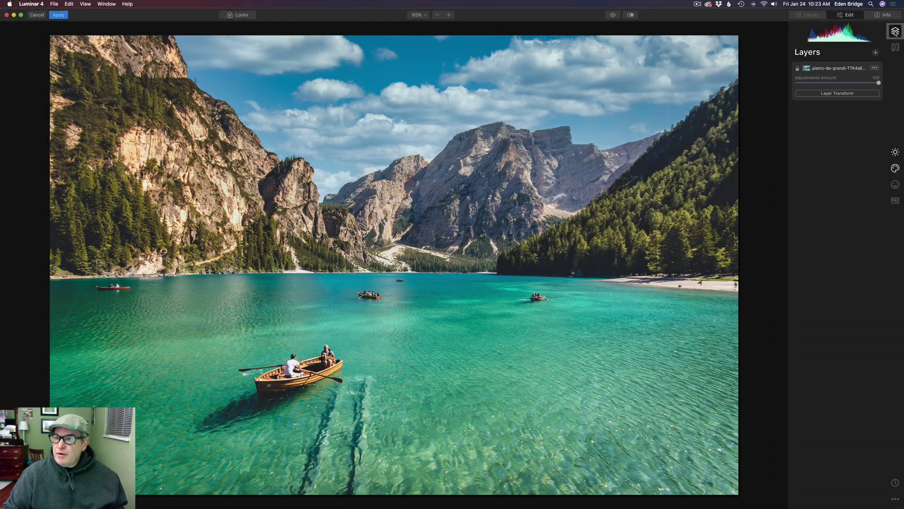
# Step: Add Adjustment Layer 1 with its blend mode set to Luminosity
pyautogui.click(876, 52)
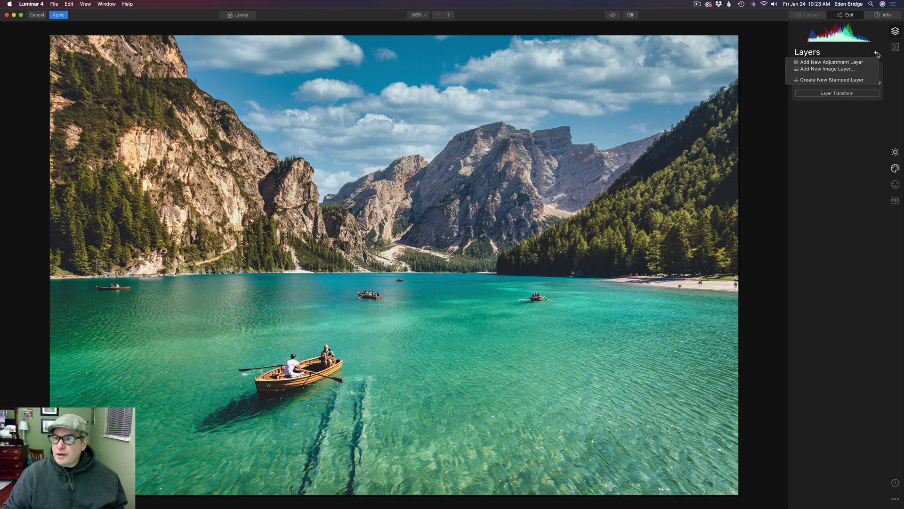
pyautogui.click(844, 62)
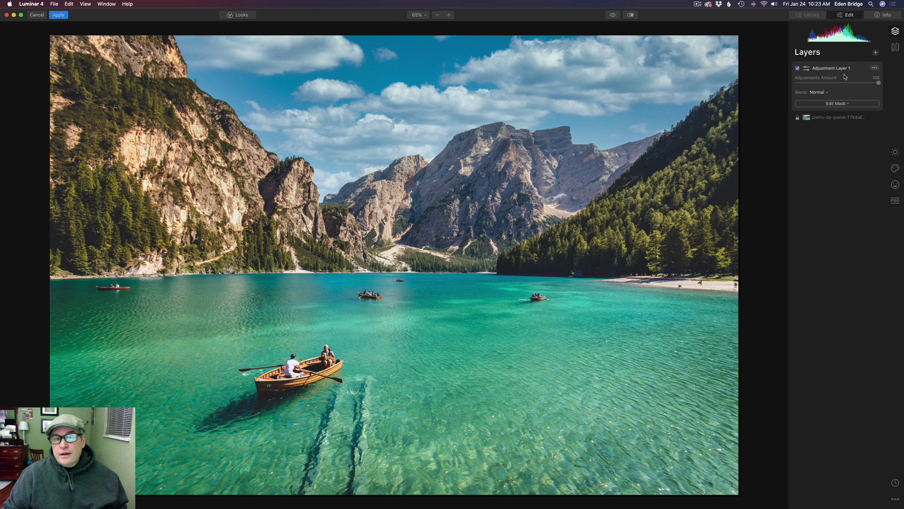
pyautogui.click(827, 94)
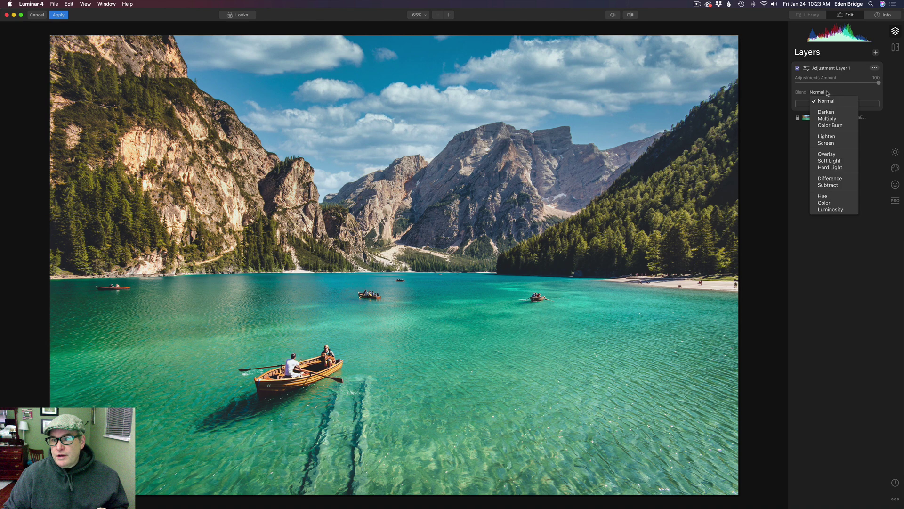
pyautogui.click(832, 209)
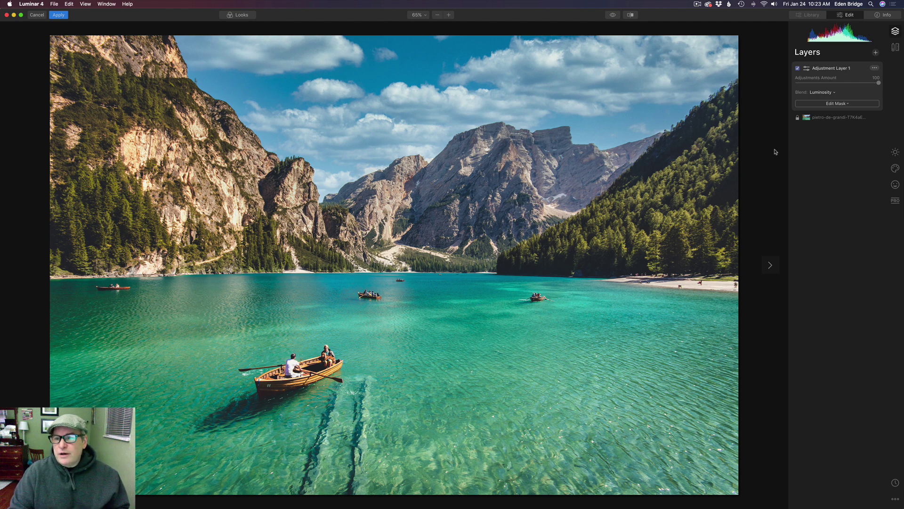
pyautogui.click(895, 152)
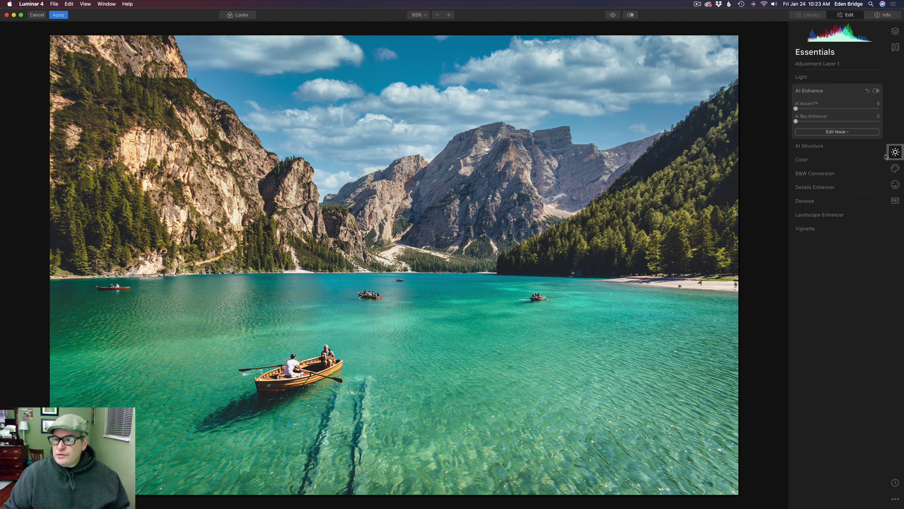
# Step: Set Color Saturation to 39 on Adjustment Layer 1, keeping Vibrance at 0
pyautogui.click(826, 162)
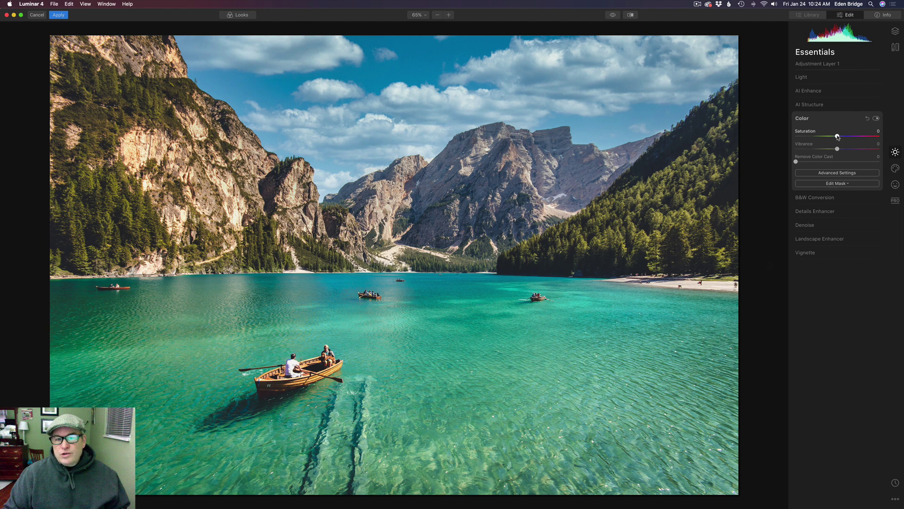
pyautogui.moveTo(838, 137); pyautogui.dragTo(856, 147)
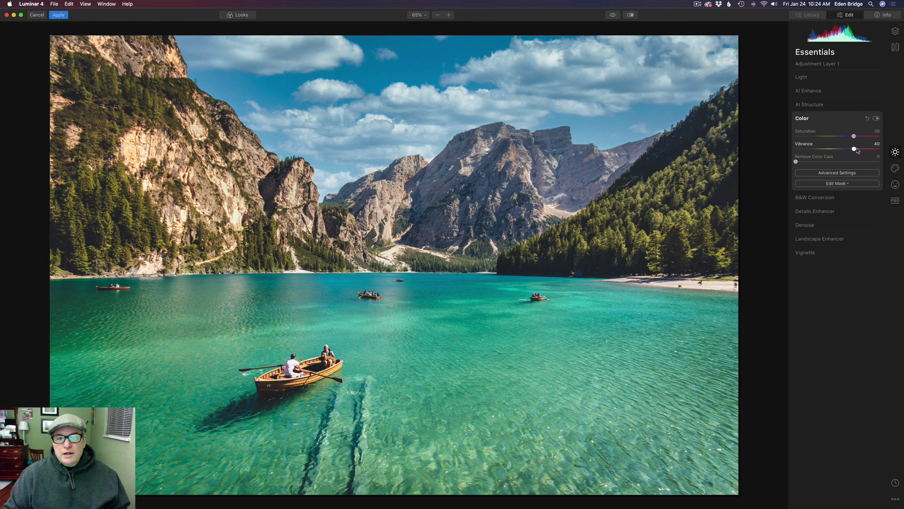
pyautogui.moveTo(814, 147); pyautogui.dragTo(874, 150)
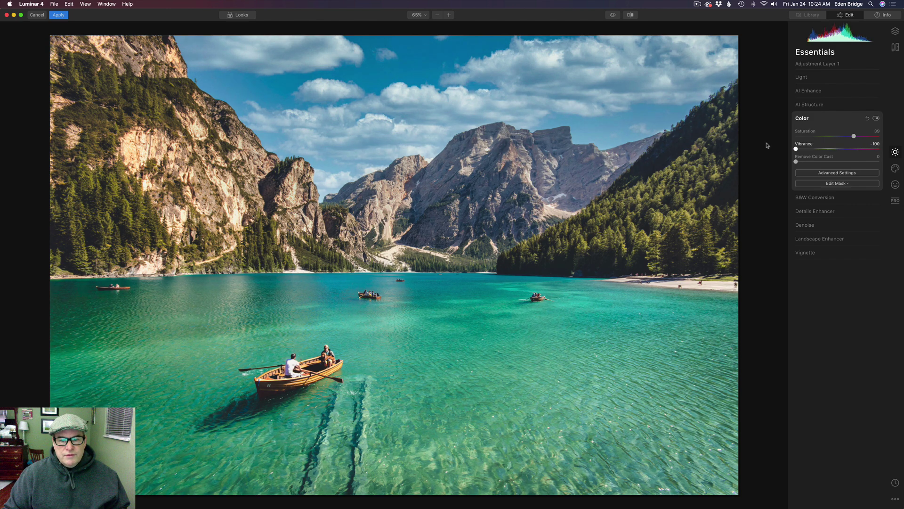
pyautogui.moveTo(796, 149); pyautogui.dragTo(838, 153)
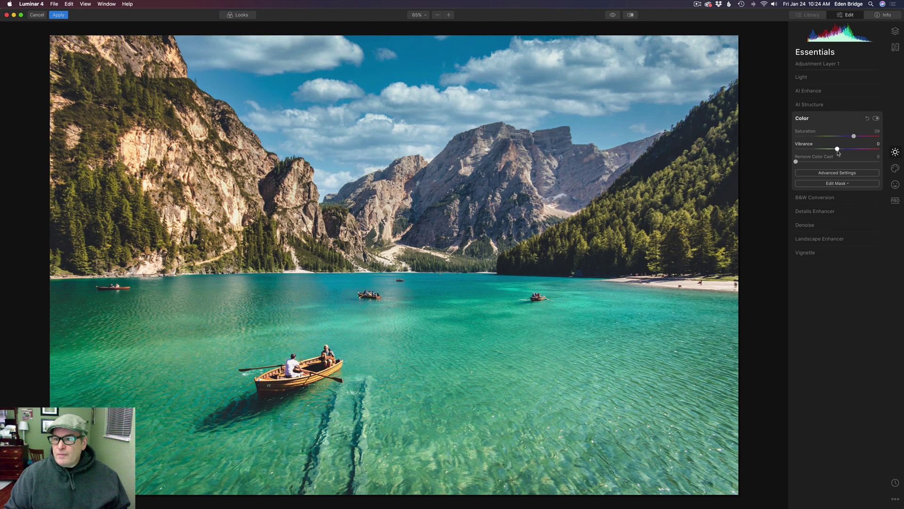
# Step: Apply a slight Hue Shift in Color's Advanced Settings, comparing with Color toggled off and on
pyautogui.click(843, 173)
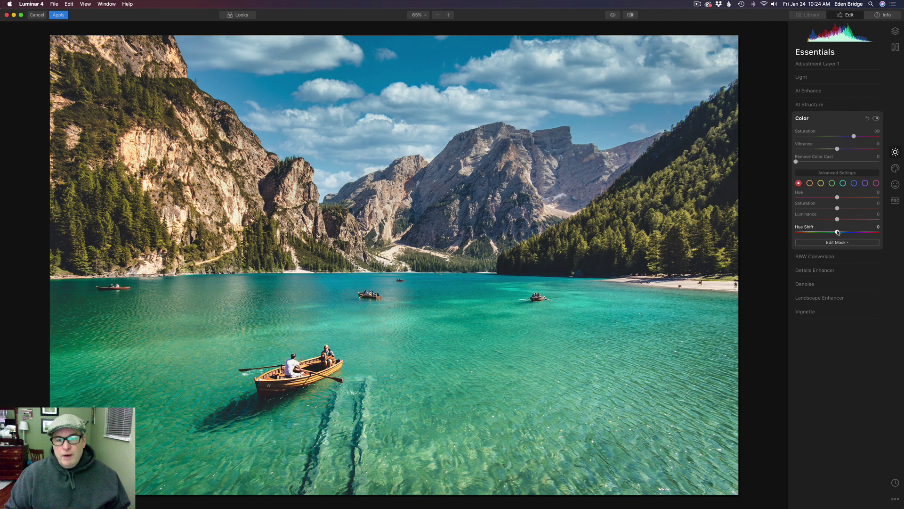
pyautogui.moveTo(838, 232)
pyautogui.mouseDown()
pyautogui.moveTo(867, 234)
pyautogui.moveTo(816, 234)
pyautogui.moveTo(841, 235)
pyautogui.mouseUp()
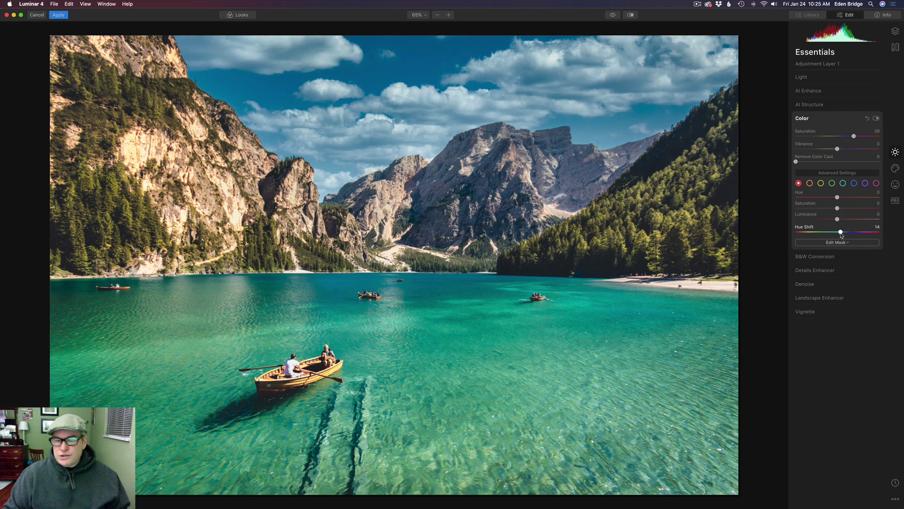
pyautogui.moveTo(842, 235); pyautogui.dragTo(840, 235)
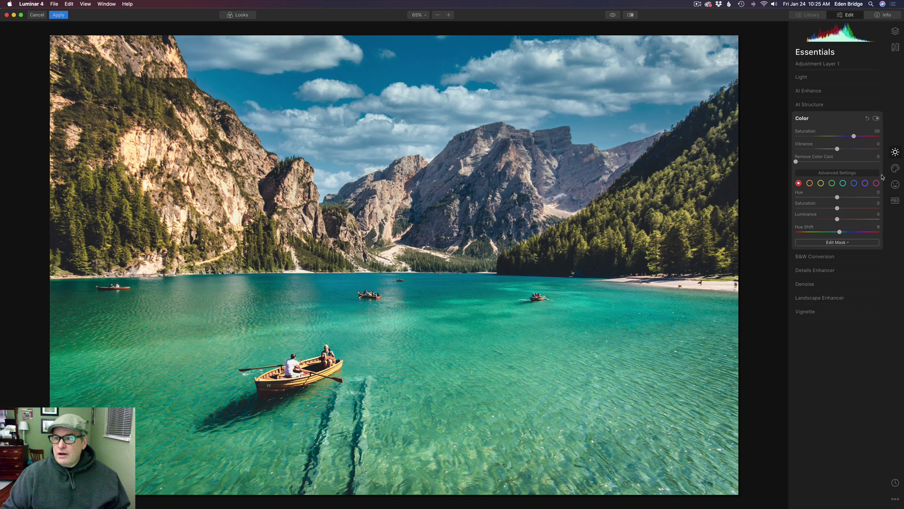
pyautogui.click(877, 119)
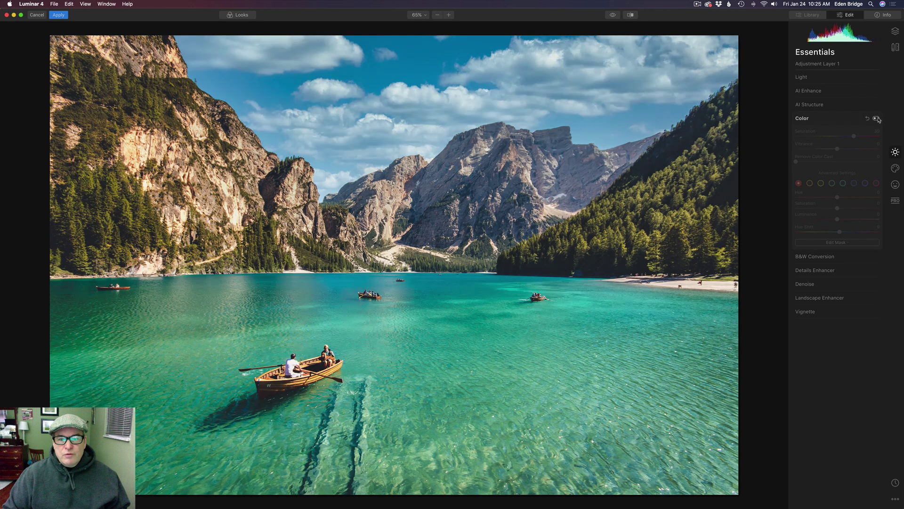
pyautogui.click(877, 119)
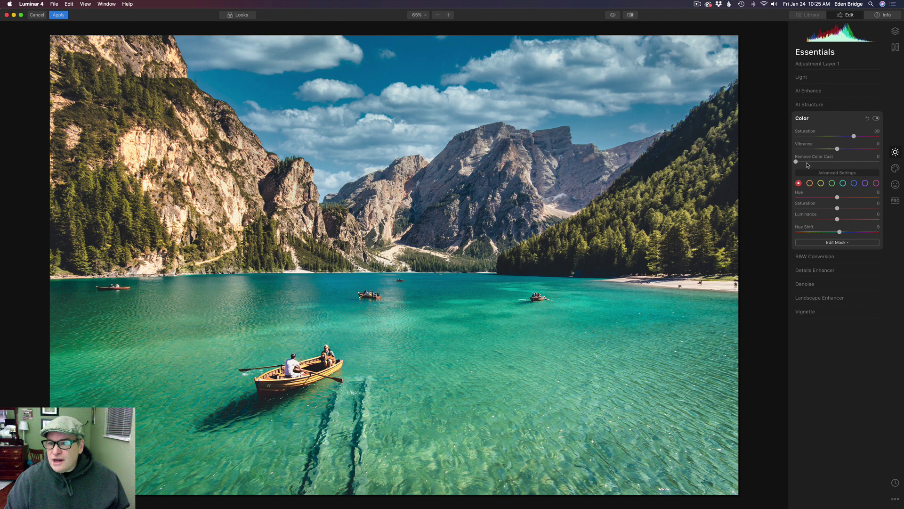
# Step: Set Remove Color Cast to 27, then switch the Color adjustment off to compare
pyautogui.moveTo(797, 162); pyautogui.dragTo(820, 168)
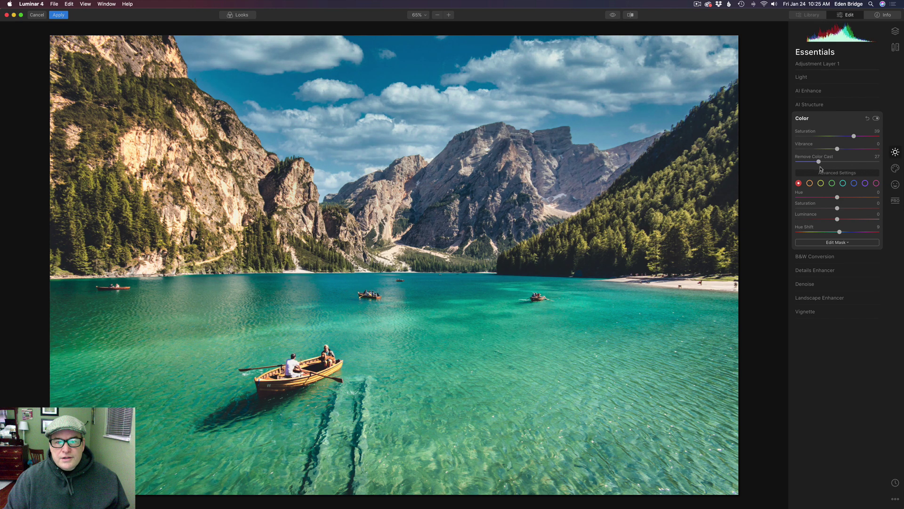
pyautogui.click(877, 118)
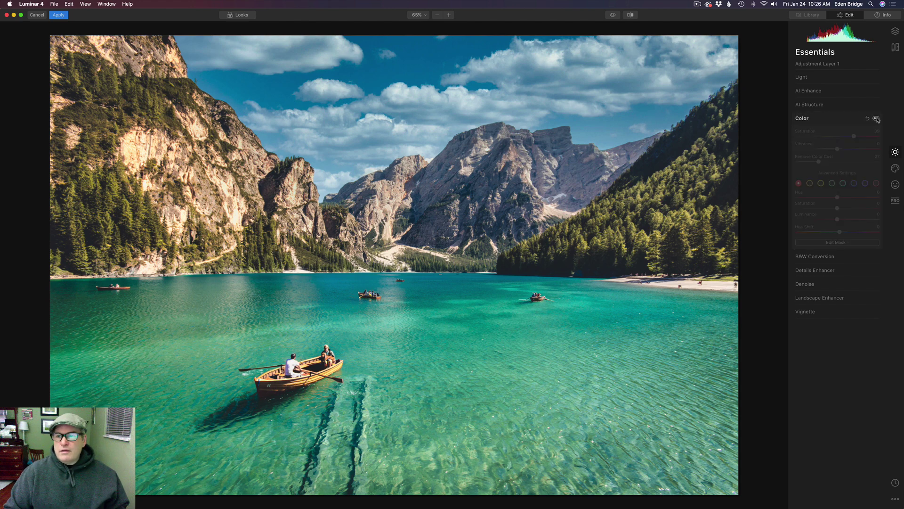
# Step: Re-enable Color and darken the orange cliff tones to Luminance -14
pyautogui.click(876, 119)
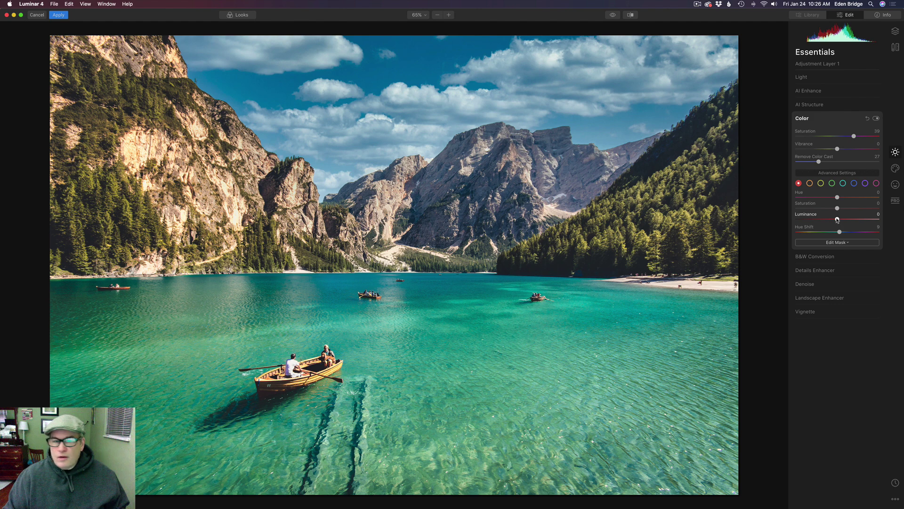
pyautogui.moveTo(837, 220)
pyautogui.mouseDown()
pyautogui.moveTo(869, 220)
pyautogui.moveTo(824, 225)
pyautogui.moveTo(854, 226)
pyautogui.moveTo(833, 224)
pyautogui.mouseUp()
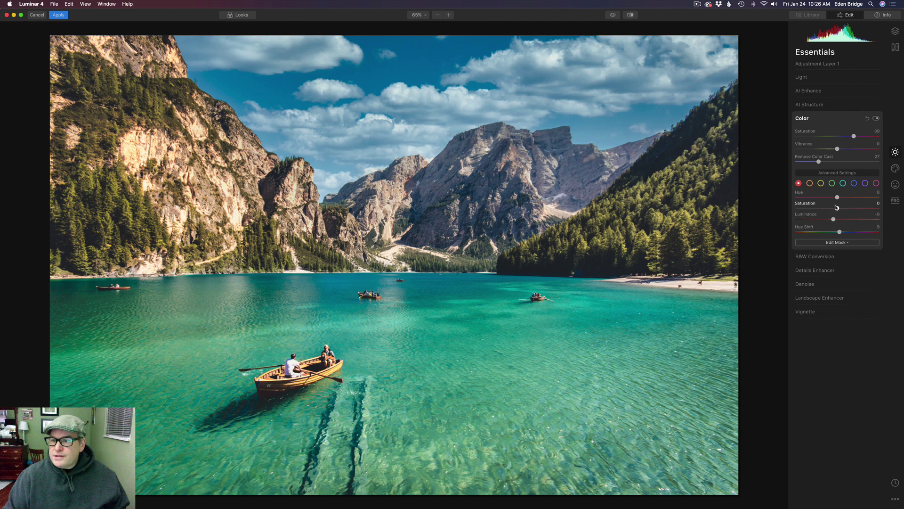
pyautogui.click(810, 183)
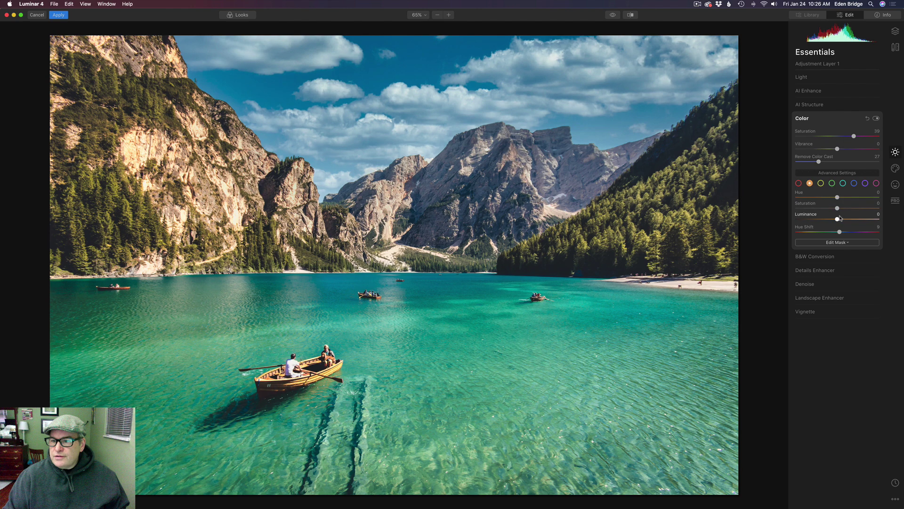
pyautogui.moveTo(841, 220)
pyautogui.mouseDown()
pyautogui.moveTo(862, 220)
pyautogui.moveTo(824, 218)
pyautogui.moveTo(834, 219)
pyautogui.mouseUp()
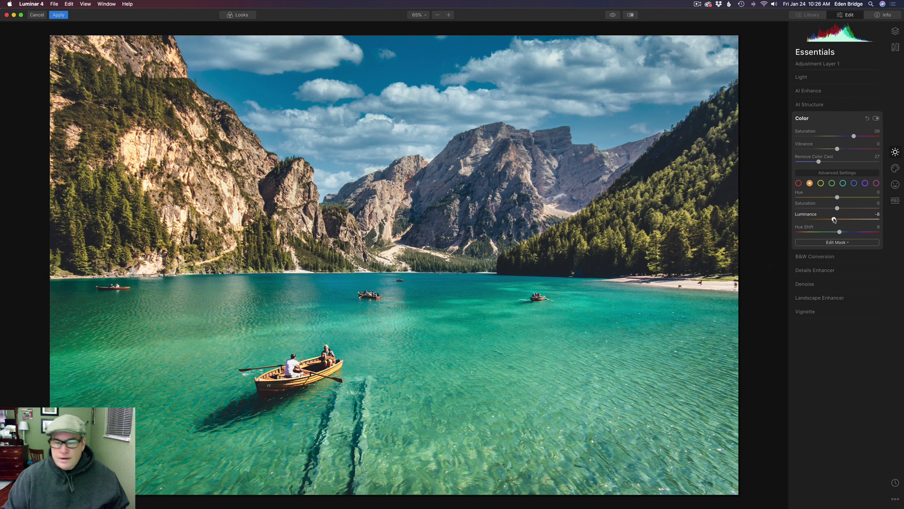
pyautogui.moveTo(834, 219); pyautogui.dragTo(831, 218)
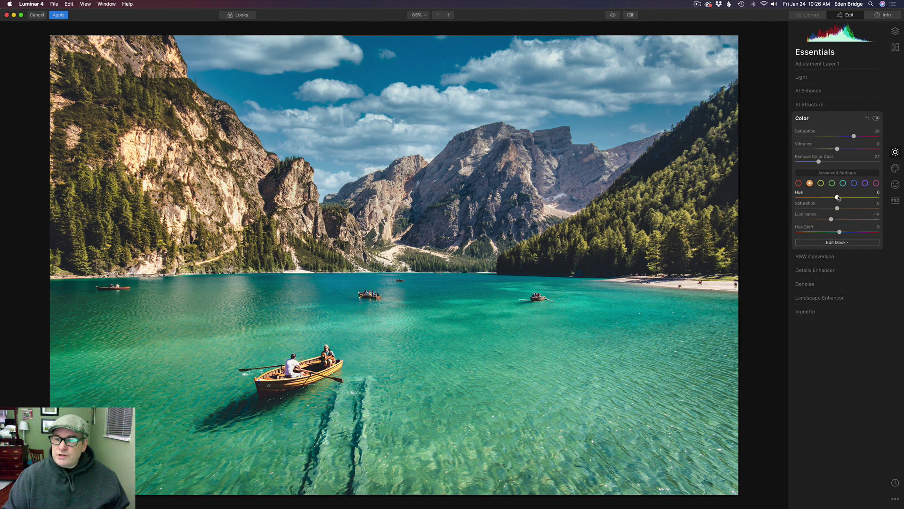
# Step: Set the orange tones to Hue 13 and Saturation -20, with Hue Shift 8
pyautogui.moveTo(838, 198)
pyautogui.mouseDown()
pyautogui.moveTo(868, 201)
pyautogui.moveTo(817, 201)
pyautogui.moveTo(872, 204)
pyautogui.moveTo(822, 202)
pyautogui.moveTo(854, 204)
pyautogui.moveTo(844, 203)
pyautogui.mouseUp()
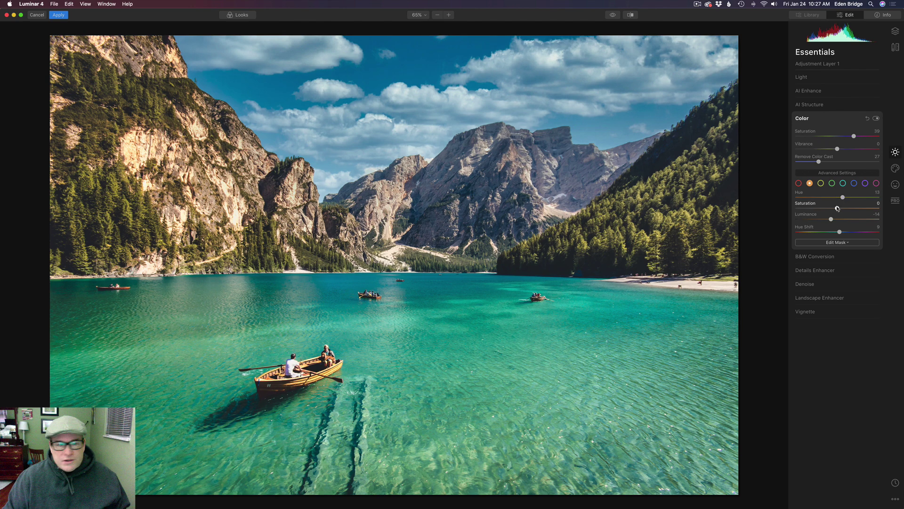
pyautogui.moveTo(840, 209)
pyautogui.mouseDown()
pyautogui.moveTo(856, 209)
pyautogui.moveTo(829, 210)
pyautogui.mouseUp()
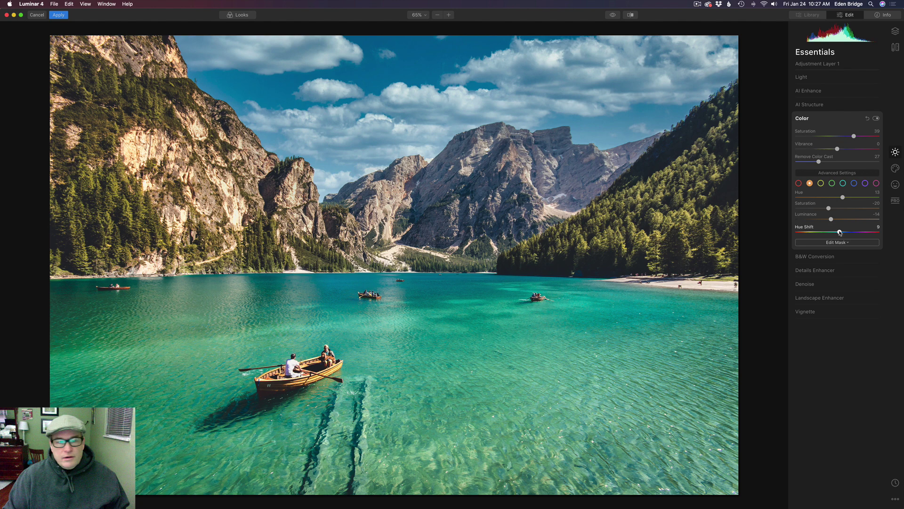
pyautogui.moveTo(840, 232)
pyautogui.mouseDown()
pyautogui.moveTo(858, 233)
pyautogui.moveTo(841, 232)
pyautogui.mouseUp()
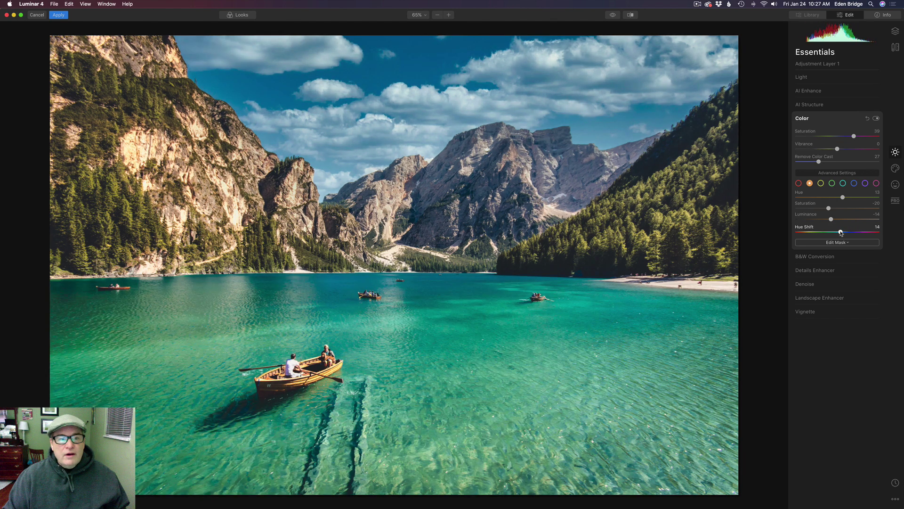
pyautogui.moveTo(841, 232); pyautogui.dragTo(839, 232)
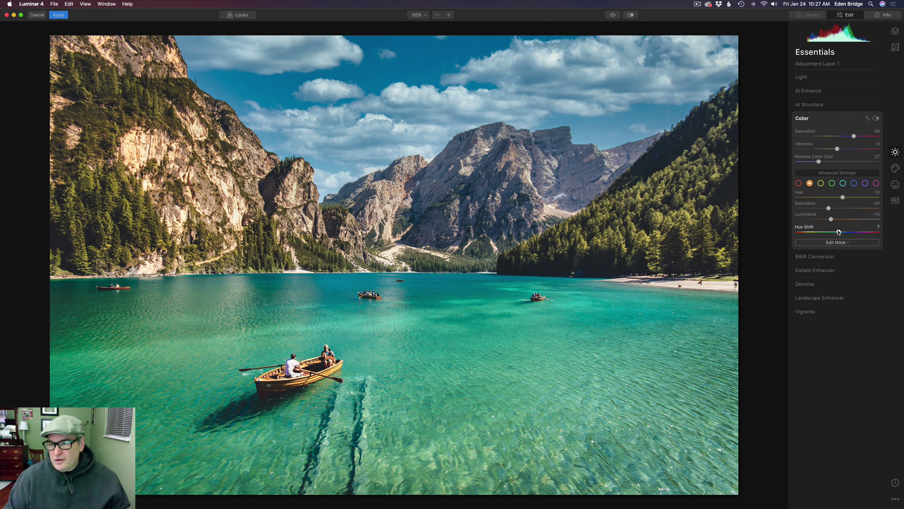
pyautogui.moveTo(840, 232); pyautogui.dragTo(839, 232)
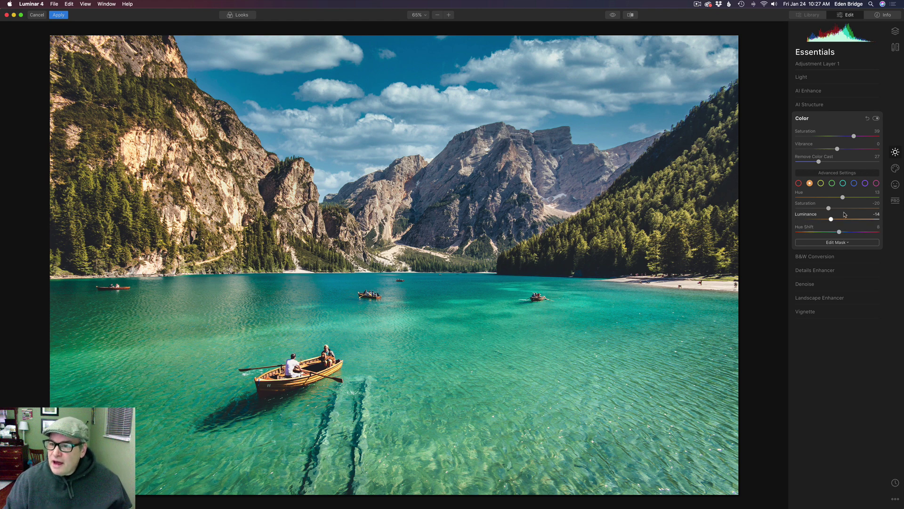
# Step: Adjust the yellow tones' luminance and set them to Hue 10 and Saturation 4
pyautogui.click(821, 182)
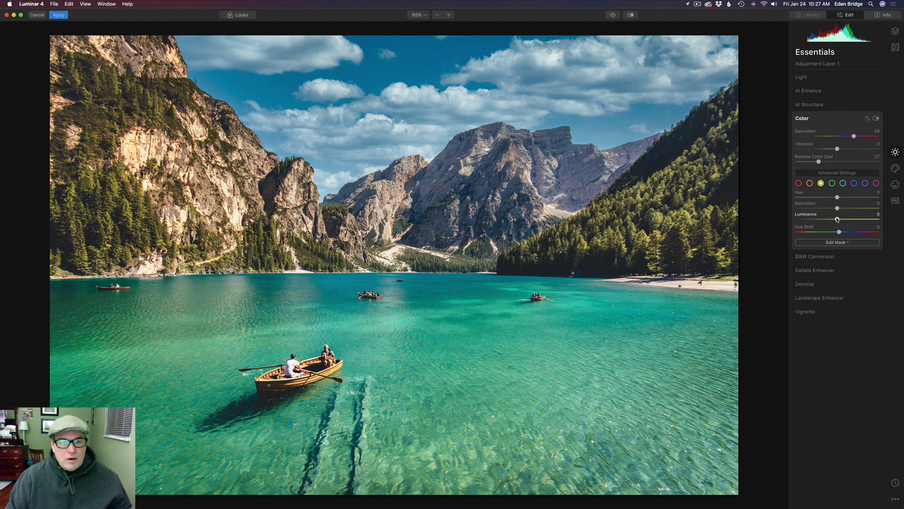
pyautogui.moveTo(838, 219)
pyautogui.mouseDown()
pyautogui.moveTo(861, 220)
pyautogui.moveTo(769, 212)
pyautogui.moveTo(834, 220)
pyautogui.mouseUp()
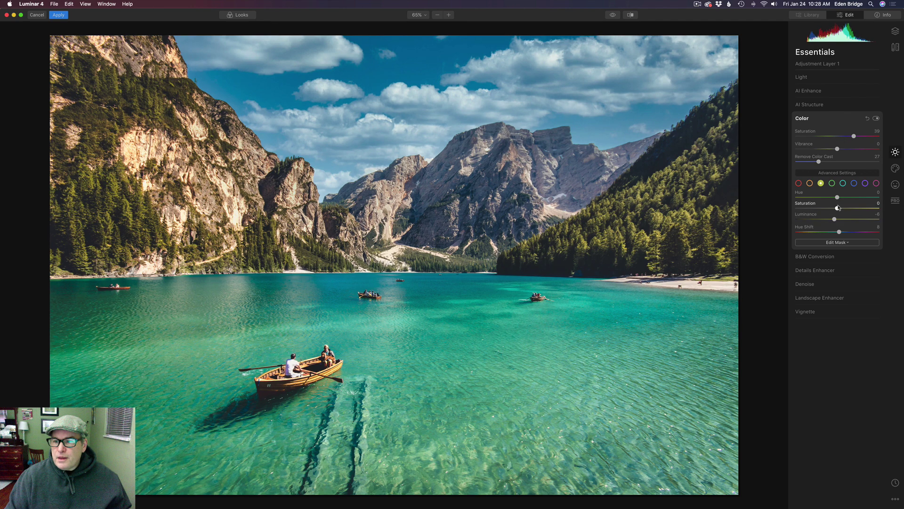
pyautogui.moveTo(837, 208)
pyautogui.mouseDown()
pyautogui.moveTo(856, 208)
pyautogui.moveTo(839, 208)
pyautogui.moveTo(843, 198)
pyautogui.mouseUp()
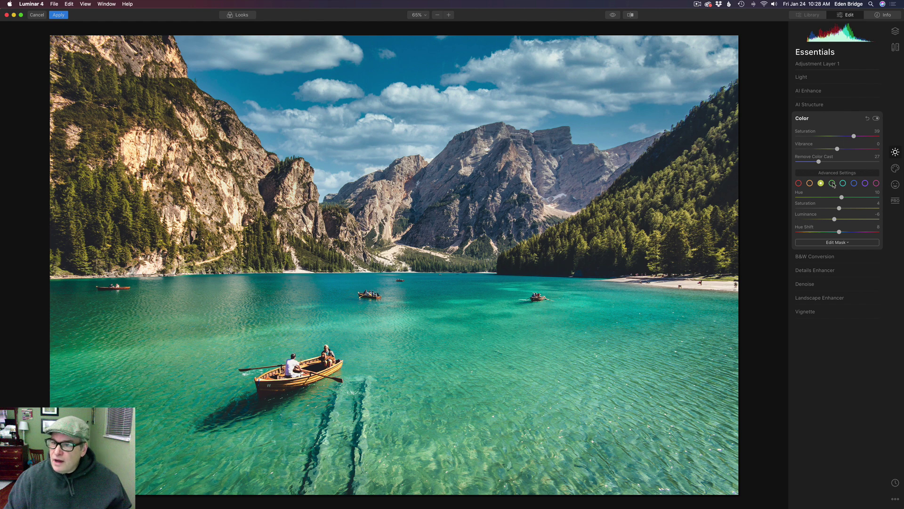
# Step: Set the green tones to Luminance 7 and Saturation 5, and shift their hue slightly
pyautogui.click(832, 184)
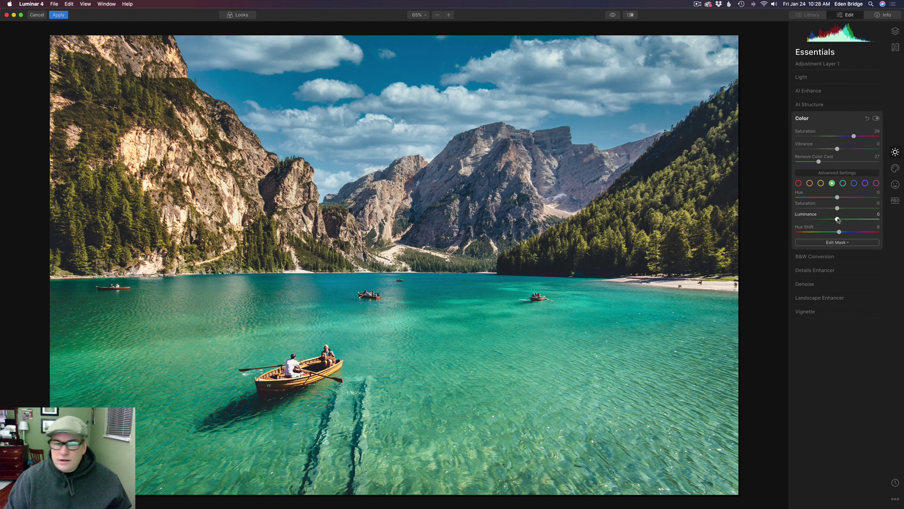
pyautogui.moveTo(838, 220)
pyautogui.mouseDown()
pyautogui.moveTo(866, 220)
pyautogui.moveTo(838, 219)
pyautogui.moveTo(863, 221)
pyautogui.moveTo(849, 222)
pyautogui.mouseUp()
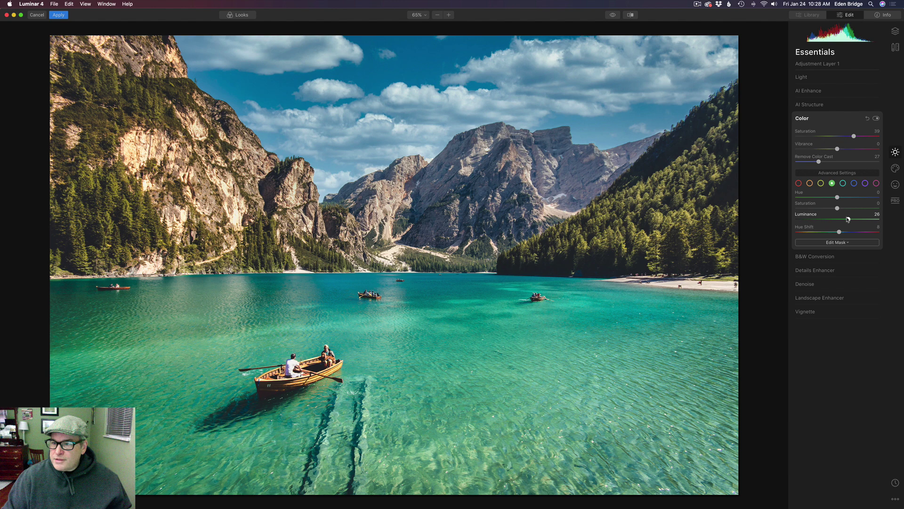
pyautogui.moveTo(848, 219); pyautogui.dragTo(838, 217)
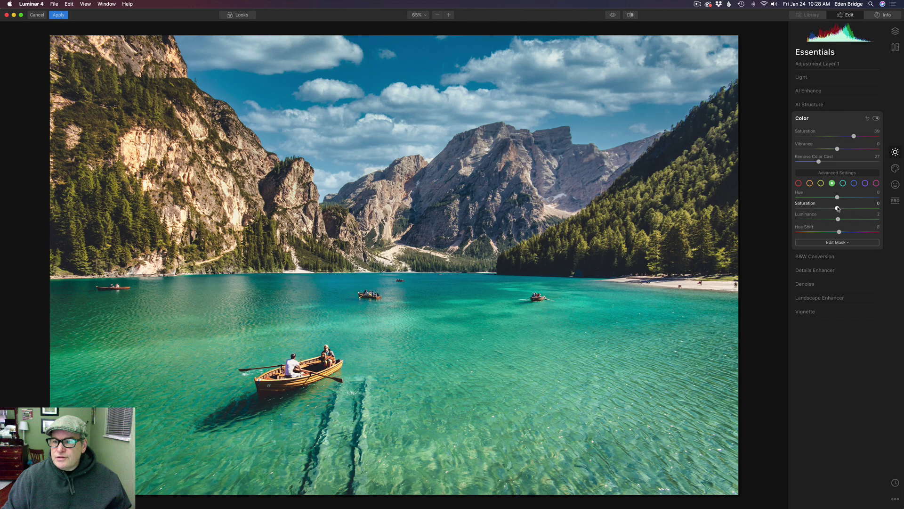
pyautogui.moveTo(838, 208)
pyautogui.mouseDown()
pyautogui.moveTo(854, 212)
pyautogui.moveTo(841, 210)
pyautogui.mouseUp()
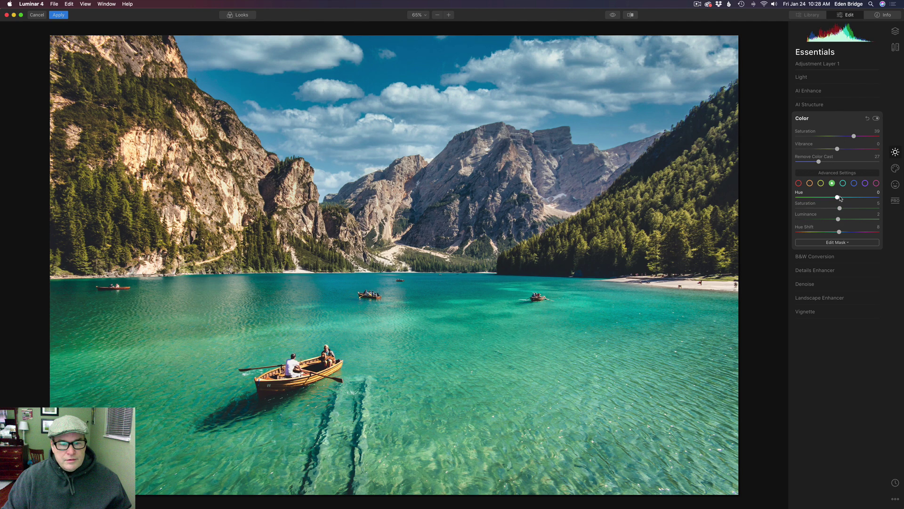
pyautogui.moveTo(841, 199); pyautogui.dragTo(847, 202)
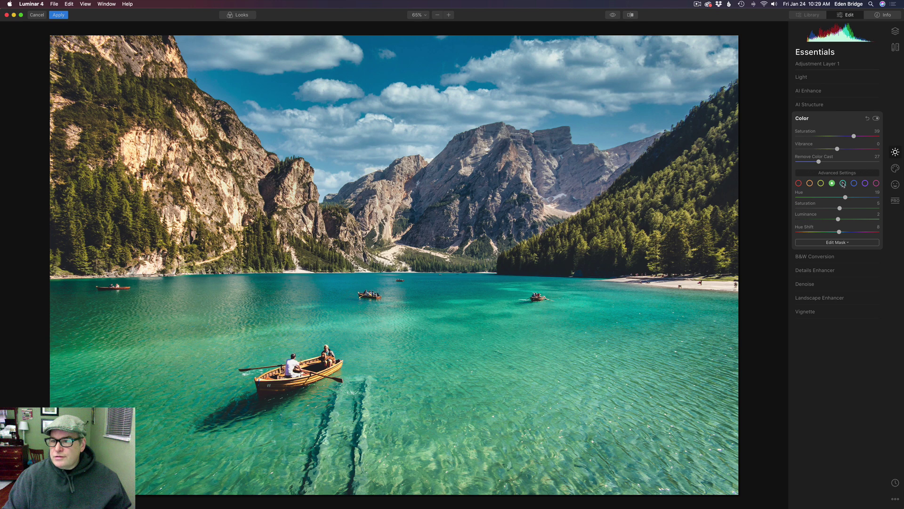
# Step: Set the aqua water tones to Hue 15, Saturation -4 and Luminance -27
pyautogui.click(843, 184)
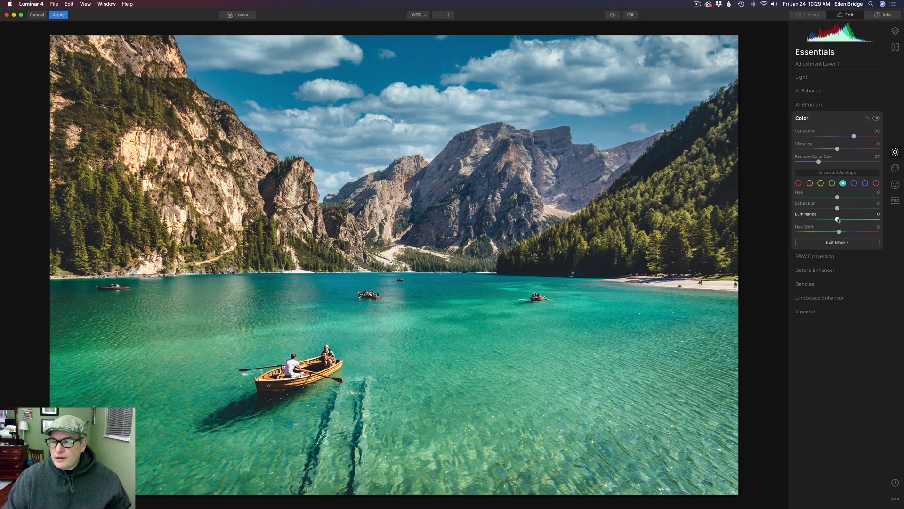
pyautogui.moveTo(838, 219)
pyautogui.mouseDown()
pyautogui.moveTo(810, 219)
pyautogui.moveTo(826, 220)
pyautogui.mouseUp()
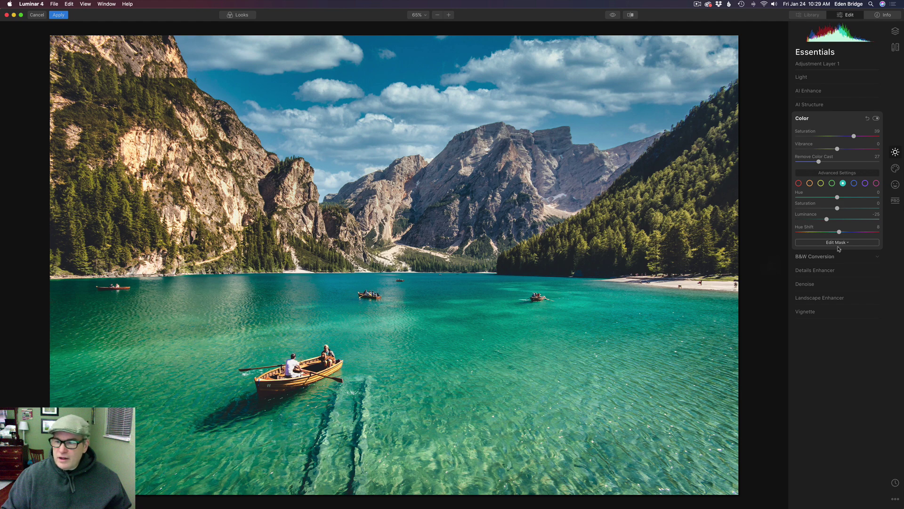
pyautogui.moveTo(828, 220)
pyautogui.mouseDown()
pyautogui.moveTo(847, 209)
pyautogui.moveTo(836, 210)
pyautogui.mouseUp()
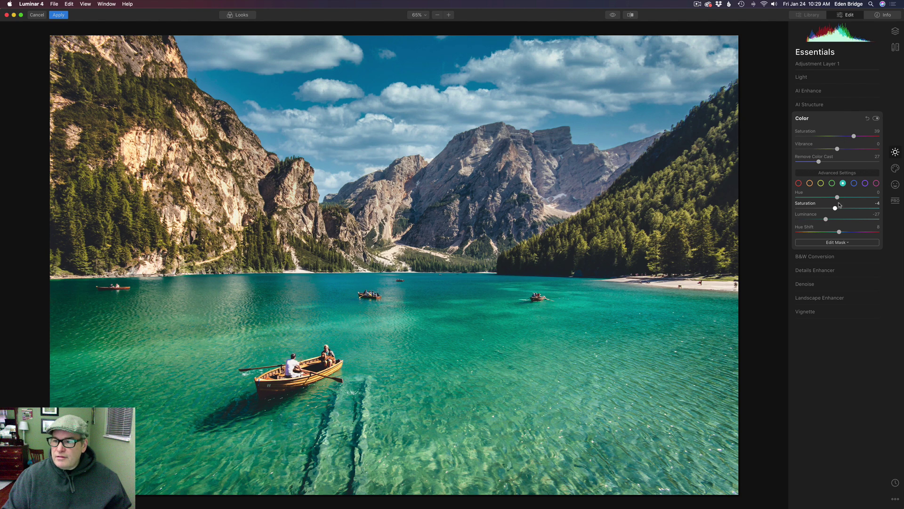
pyautogui.moveTo(839, 198)
pyautogui.mouseDown()
pyautogui.moveTo(854, 199)
pyautogui.moveTo(844, 199)
pyautogui.mouseUp()
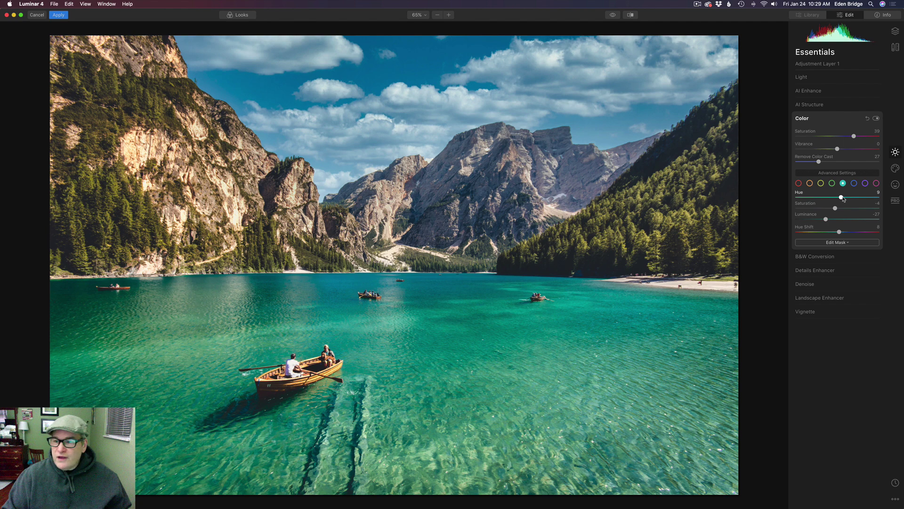
pyautogui.moveTo(844, 198); pyautogui.dragTo(846, 200)
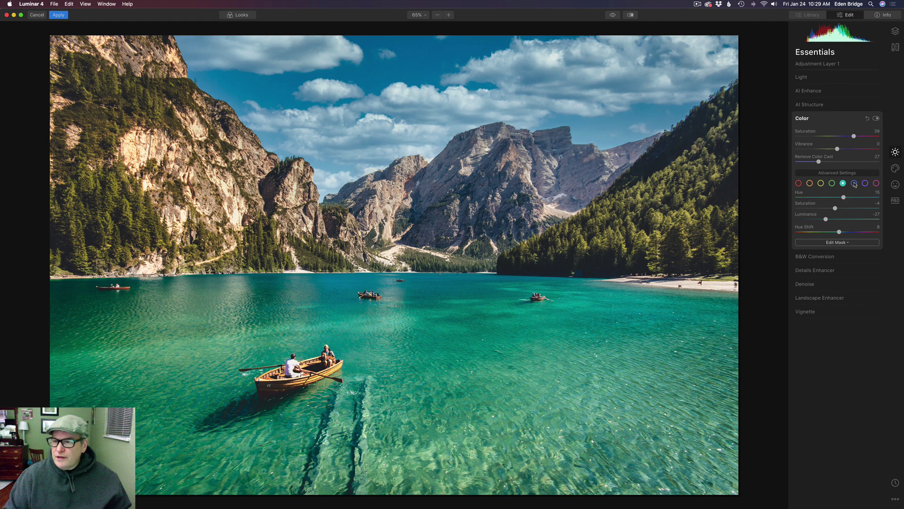
# Step: Set the blue tones to Hue -14, Saturation 3 and Luminance -10
pyautogui.click(855, 183)
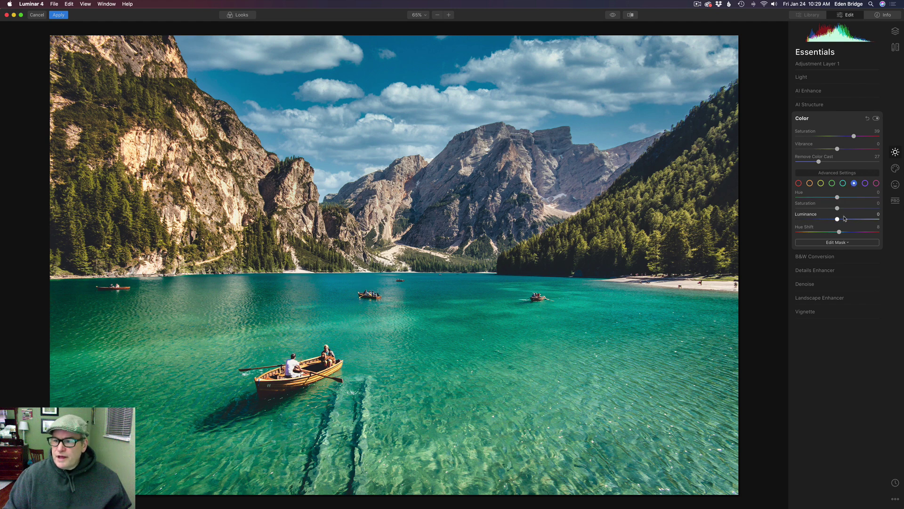
pyautogui.moveTo(838, 219)
pyautogui.mouseDown()
pyautogui.moveTo(820, 218)
pyautogui.moveTo(835, 218)
pyautogui.mouseUp()
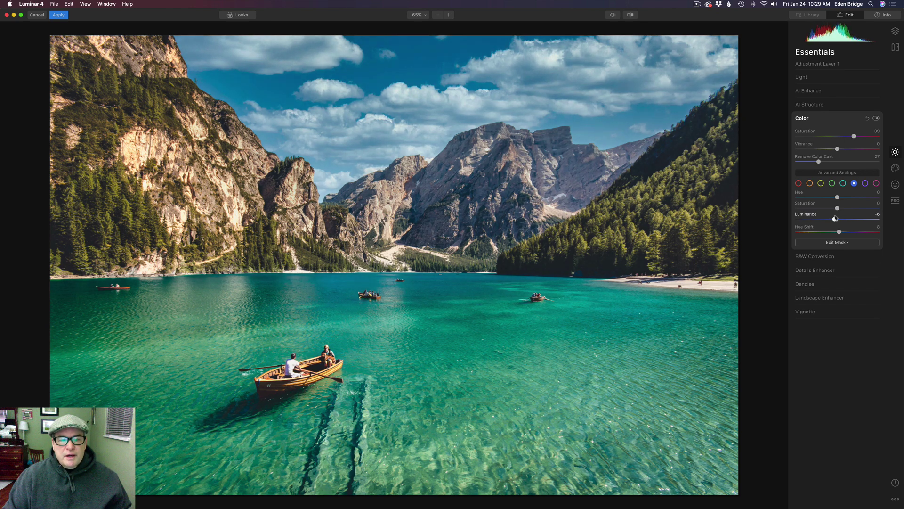
pyautogui.doubleClick(835, 218)
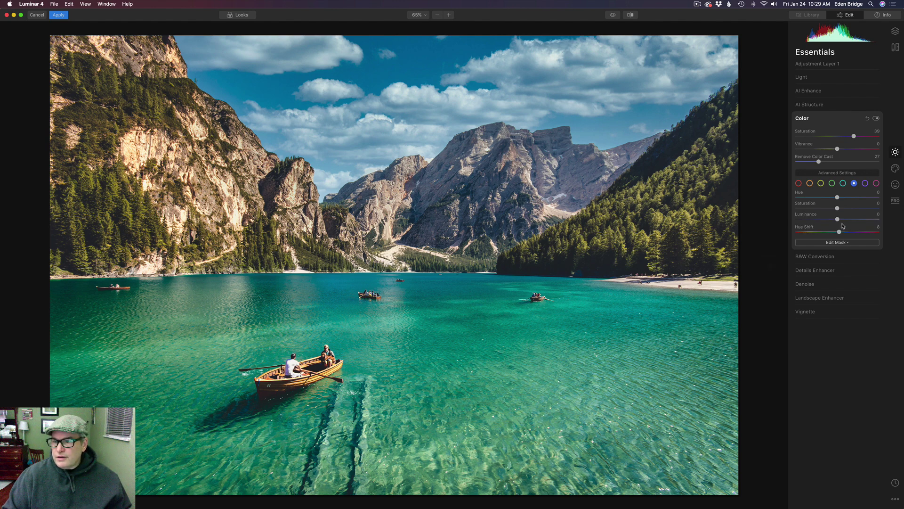
pyautogui.moveTo(838, 220); pyautogui.dragTo(835, 221)
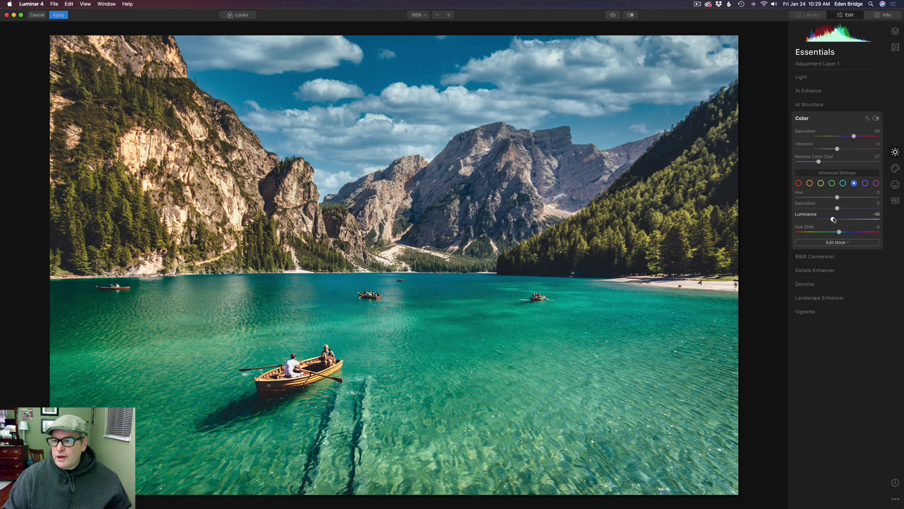
pyautogui.moveTo(837, 209)
pyautogui.mouseDown()
pyautogui.moveTo(850, 209)
pyautogui.moveTo(839, 209)
pyautogui.mouseUp()
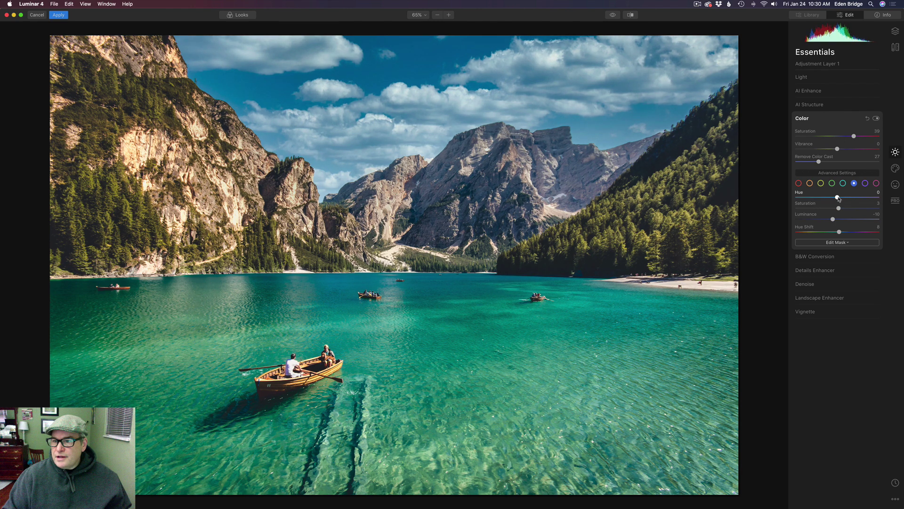
pyautogui.moveTo(838, 197)
pyautogui.mouseDown()
pyautogui.moveTo(819, 197)
pyautogui.moveTo(832, 198)
pyautogui.mouseUp()
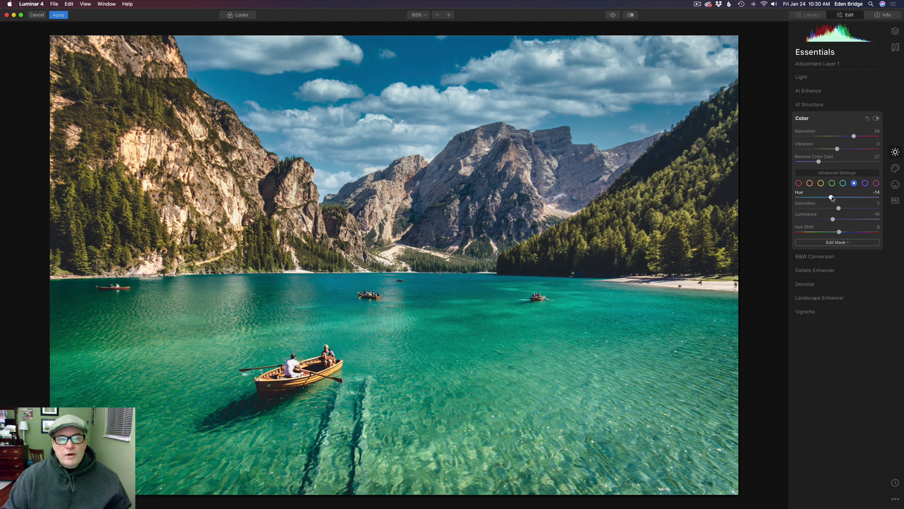
# Step: Shift the hue of the purple tones, boost their saturation and darken them
pyautogui.click(866, 184)
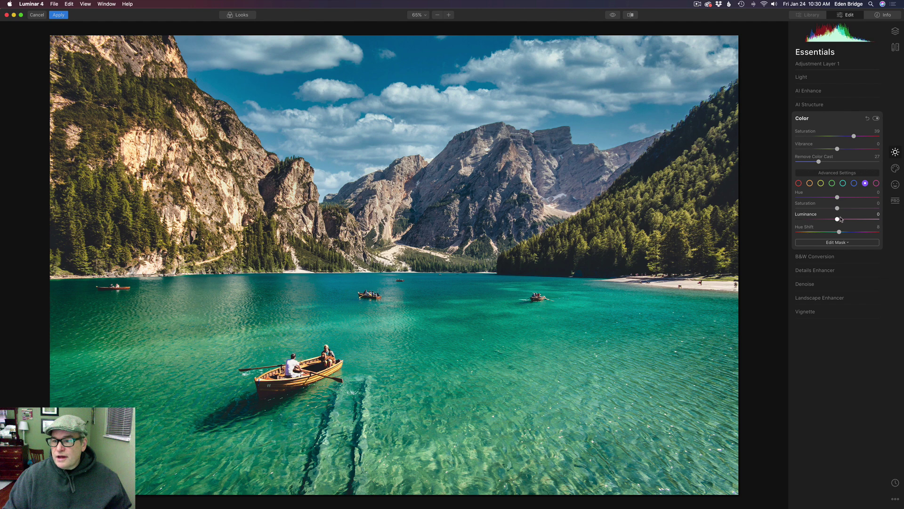
pyautogui.moveTo(837, 220)
pyautogui.mouseDown()
pyautogui.moveTo(870, 222)
pyautogui.moveTo(810, 219)
pyautogui.moveTo(862, 220)
pyautogui.moveTo(827, 215)
pyautogui.mouseUp()
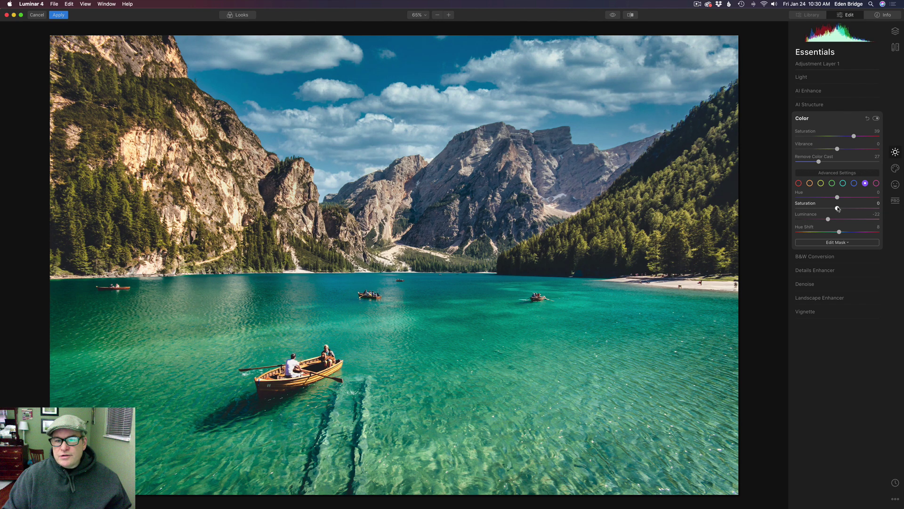
pyautogui.moveTo(838, 208)
pyautogui.mouseDown()
pyautogui.moveTo(872, 213)
pyautogui.moveTo(810, 208)
pyautogui.moveTo(872, 212)
pyautogui.moveTo(844, 212)
pyautogui.moveTo(865, 214)
pyautogui.moveTo(853, 213)
pyautogui.moveTo(853, 198)
pyautogui.moveTo(834, 198)
pyautogui.moveTo(868, 200)
pyautogui.moveTo(851, 201)
pyautogui.mouseUp()
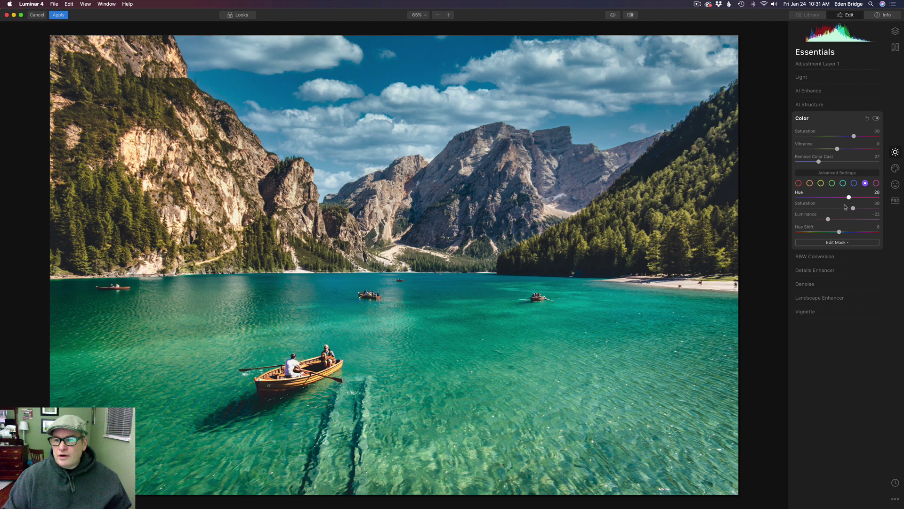
pyautogui.moveTo(829, 220)
pyautogui.mouseDown()
pyautogui.moveTo(819, 218)
pyautogui.moveTo(826, 218)
pyautogui.mouseUp()
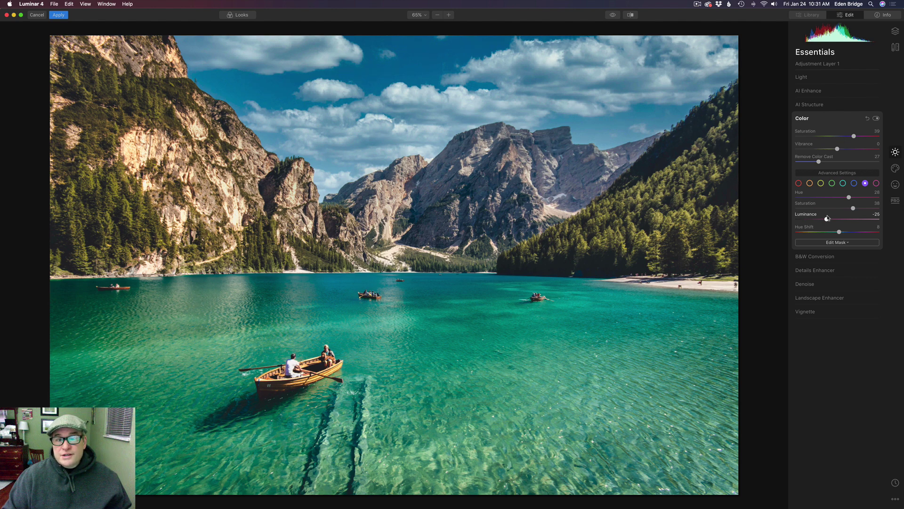
# Step: Try several magenta luminance levels, then reset magenta Luminance back to 0
pyautogui.click(876, 182)
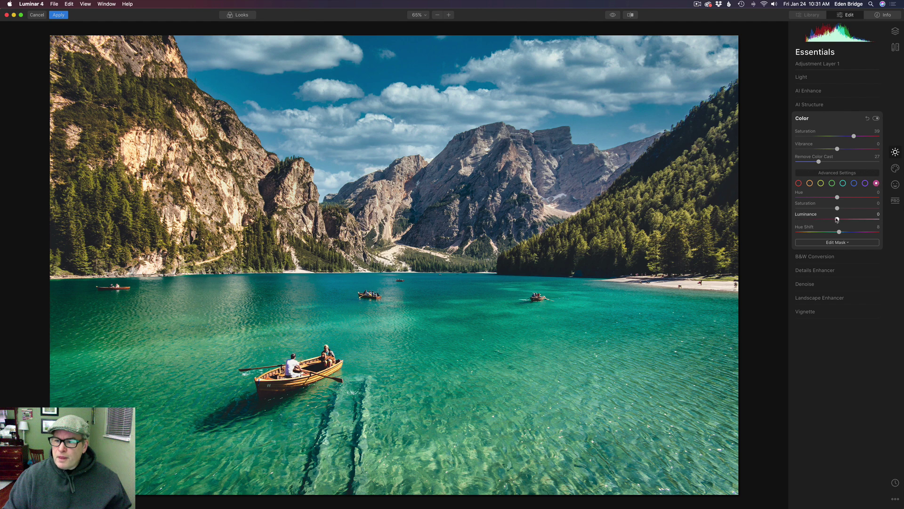
pyautogui.moveTo(838, 219)
pyautogui.mouseDown()
pyautogui.moveTo(886, 219)
pyautogui.moveTo(824, 219)
pyautogui.mouseUp()
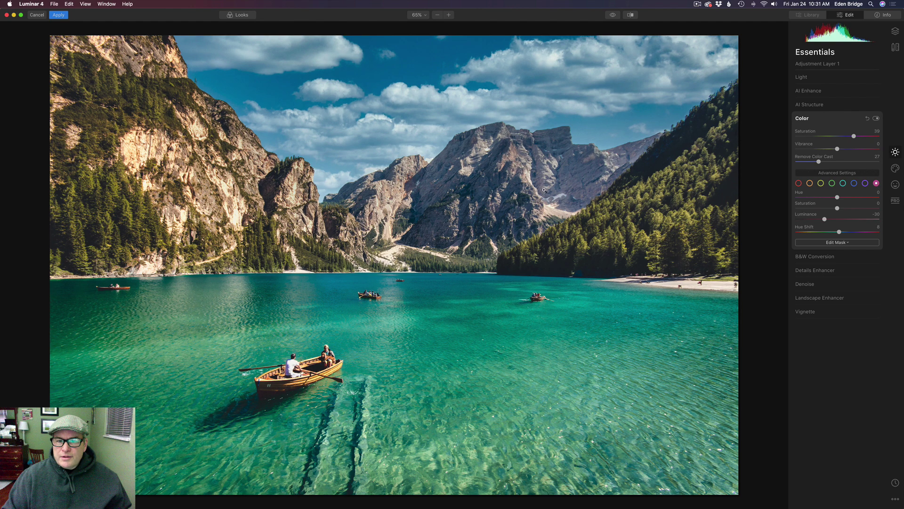
pyautogui.moveTo(825, 219)
pyautogui.mouseDown()
pyautogui.moveTo(857, 219)
pyautogui.moveTo(839, 219)
pyautogui.mouseUp()
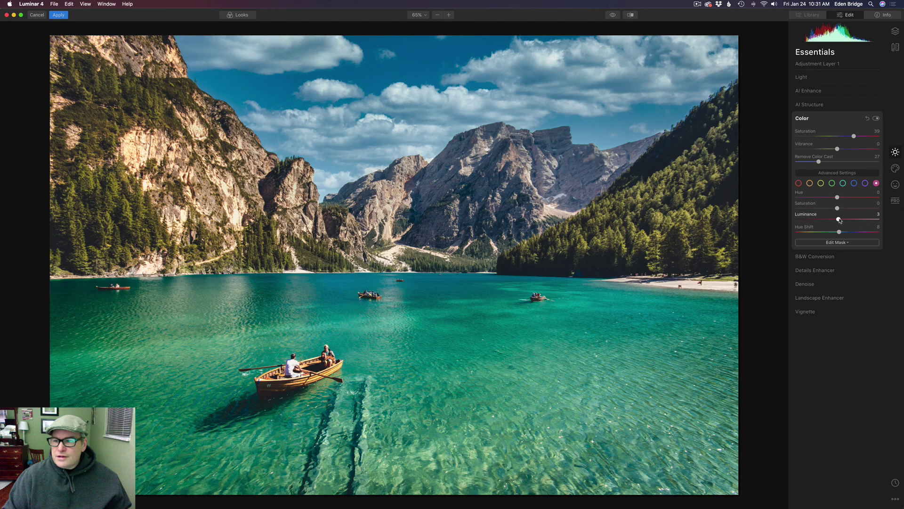
pyautogui.doubleClick(817, 216)
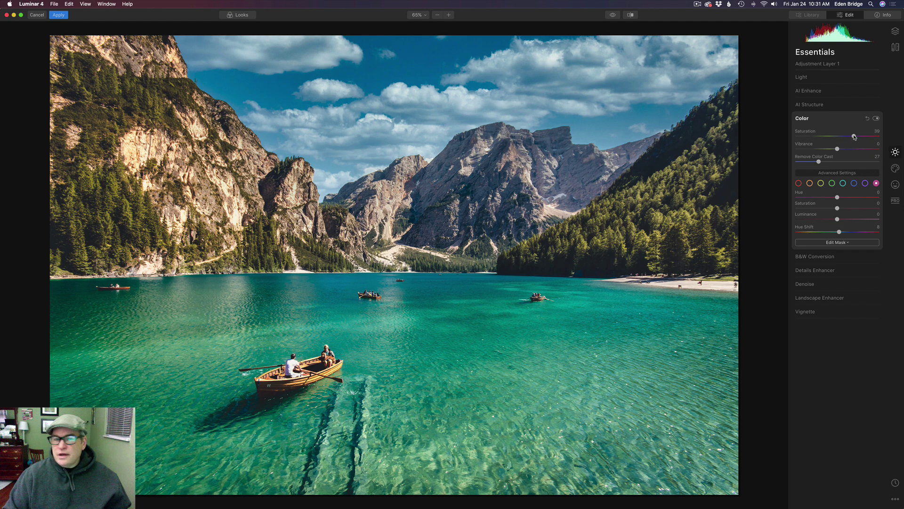
# Step: Set Color Saturation to 4, Vibrance to 23, Remove Color Cast to 28 and Hue Shift to 3
pyautogui.moveTo(854, 136); pyautogui.dragTo(839, 134)
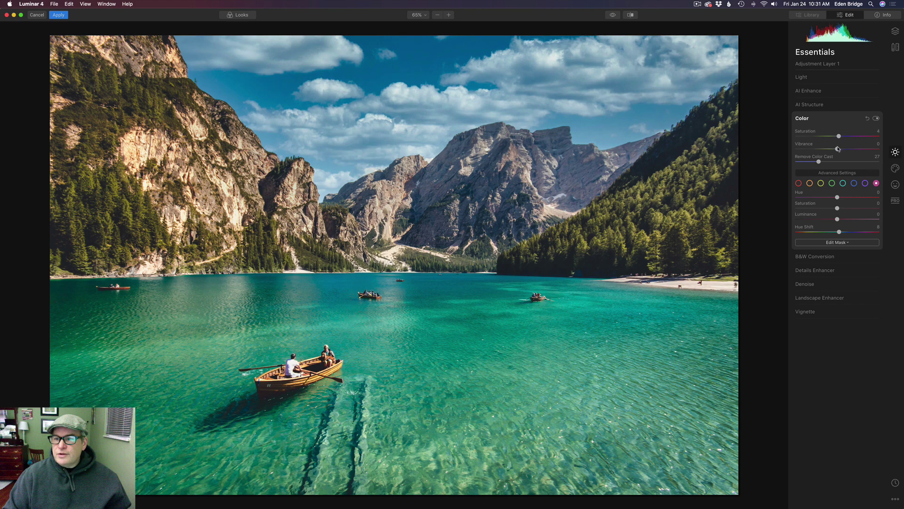
pyautogui.moveTo(838, 150); pyautogui.dragTo(848, 149)
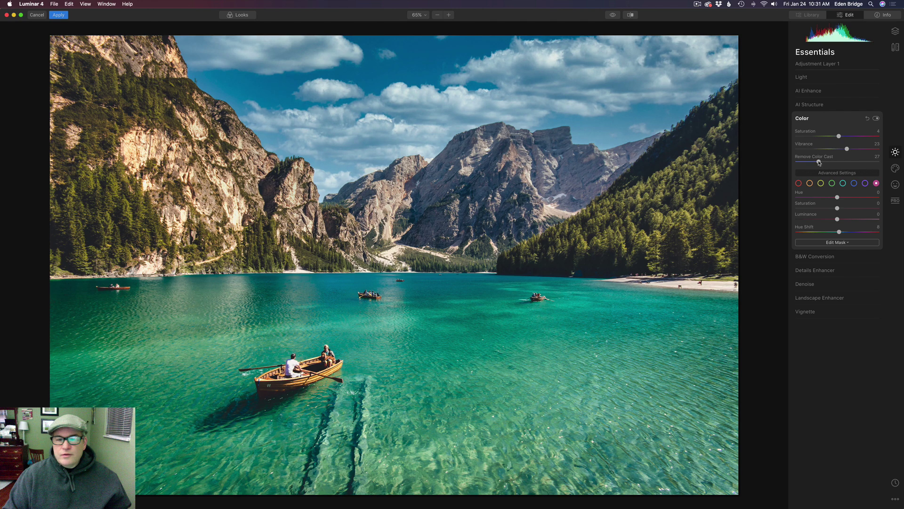
pyautogui.moveTo(819, 163)
pyautogui.mouseDown()
pyautogui.moveTo(830, 162)
pyautogui.moveTo(820, 161)
pyautogui.mouseUp()
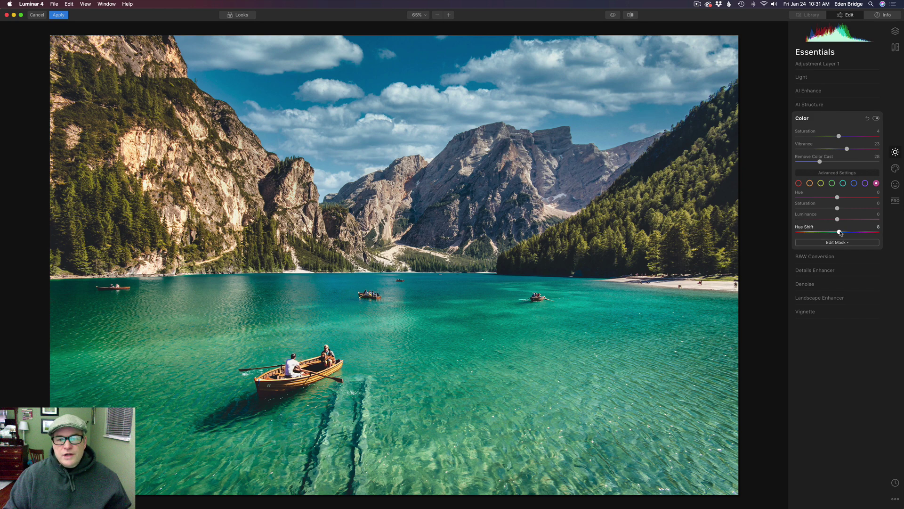
pyautogui.moveTo(841, 233); pyautogui.dragTo(839, 232)
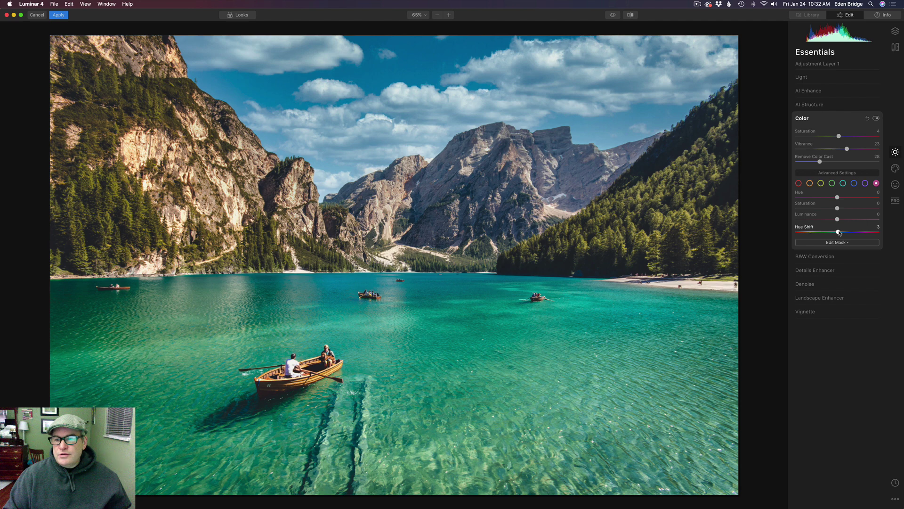
pyautogui.moveTo(840, 232); pyautogui.dragTo(840, 233)
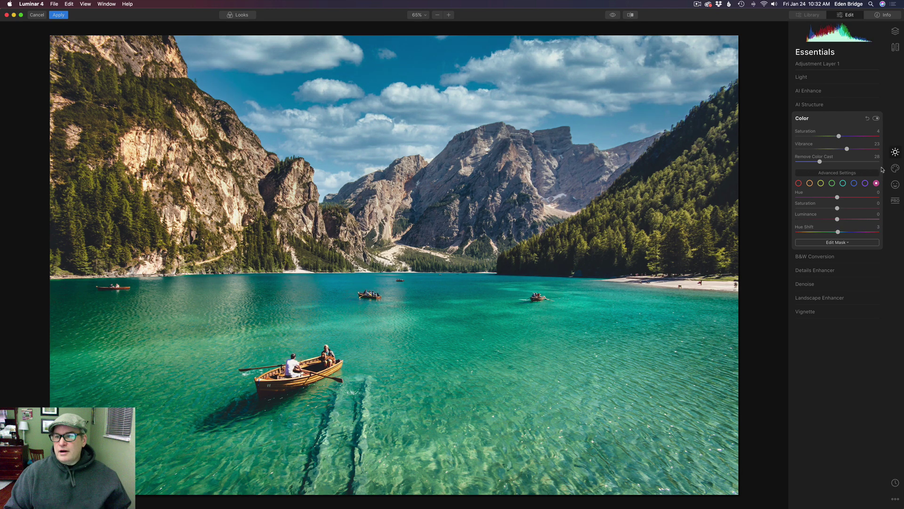
# Step: Toggle the Color adjustment off and on to compare before and after
pyautogui.click(877, 119)
pyautogui.click(876, 119)
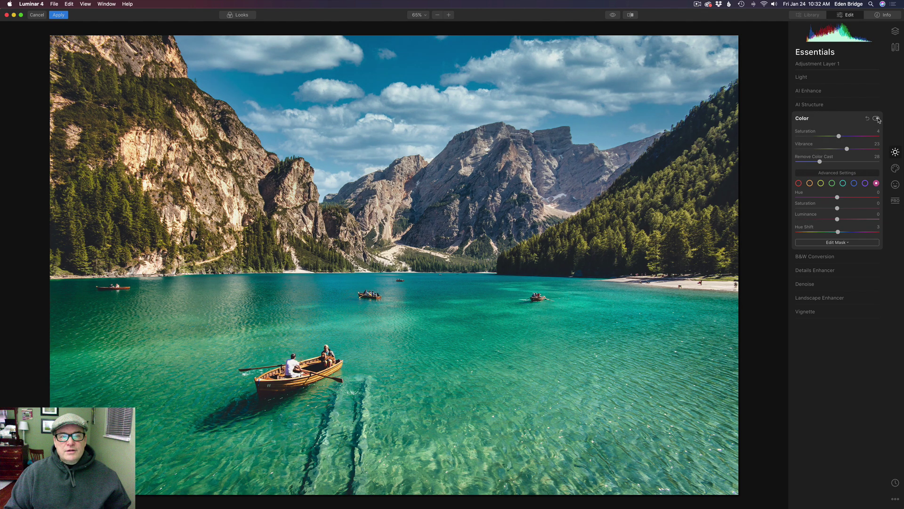
pyautogui.click(877, 119)
pyautogui.click(876, 119)
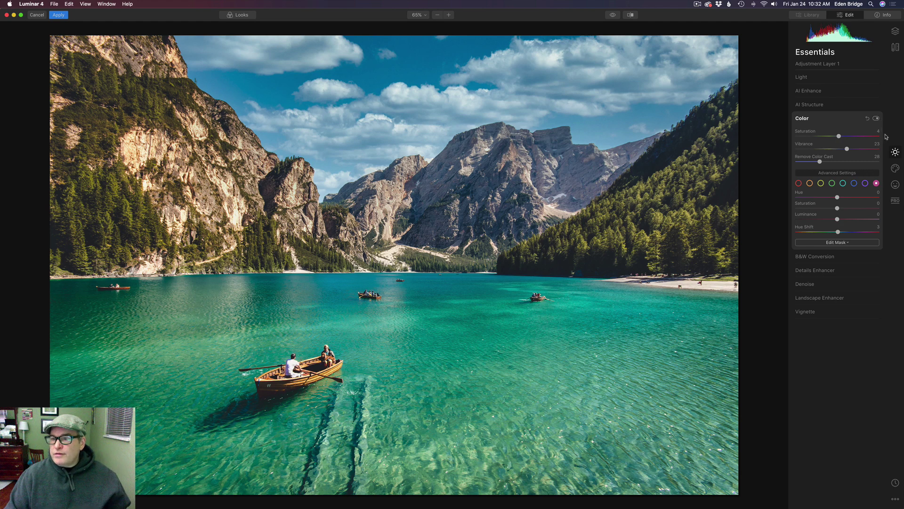
# Step: Raise AI Accent to 20 in AI Enhance, compare against the original, then expand Light
pyautogui.click(827, 90)
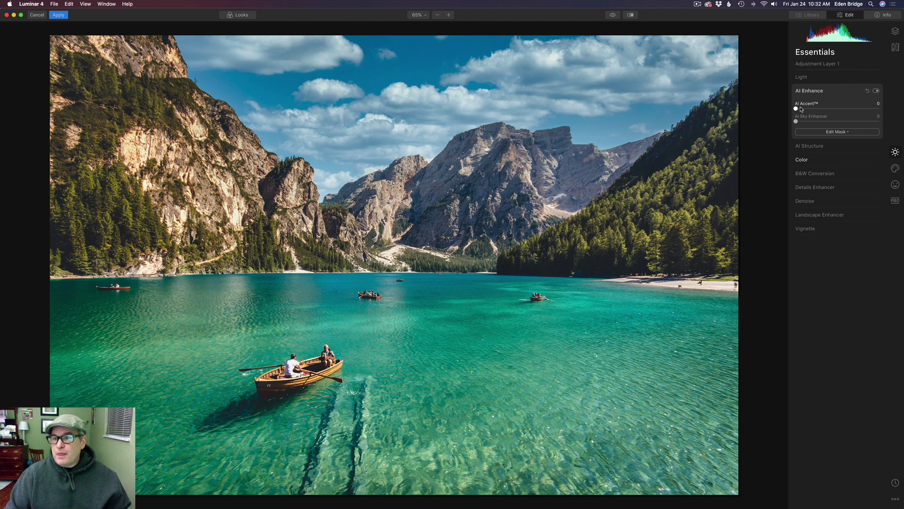
pyautogui.moveTo(797, 109)
pyautogui.mouseDown()
pyautogui.moveTo(824, 114)
pyautogui.moveTo(813, 111)
pyautogui.moveTo(806, 123)
pyautogui.mouseUp()
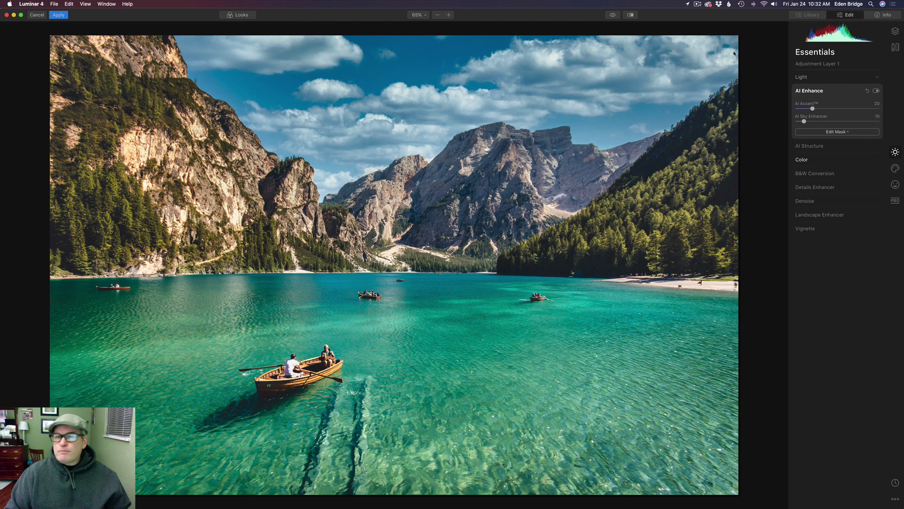
pyautogui.click(613, 15)
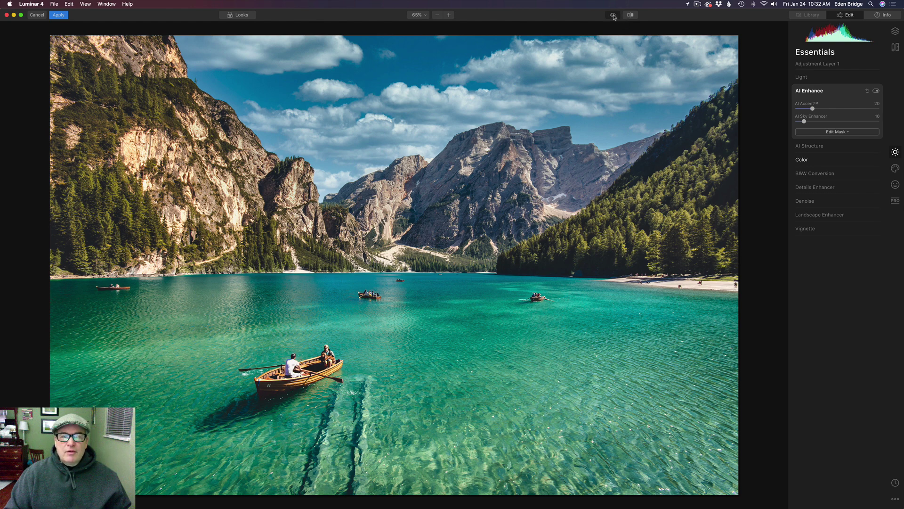
pyautogui.click(613, 15)
pyautogui.click(613, 15)
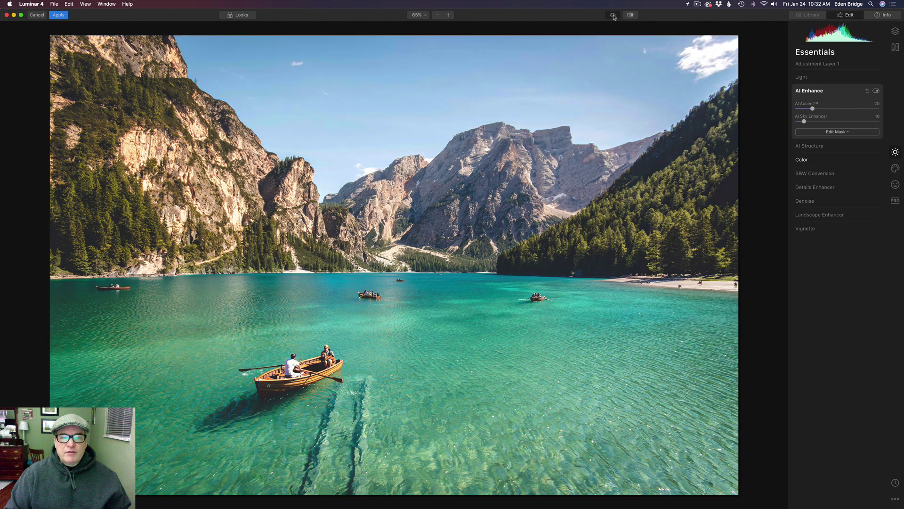
pyautogui.click(612, 15)
pyautogui.click(613, 15)
pyautogui.click(613, 16)
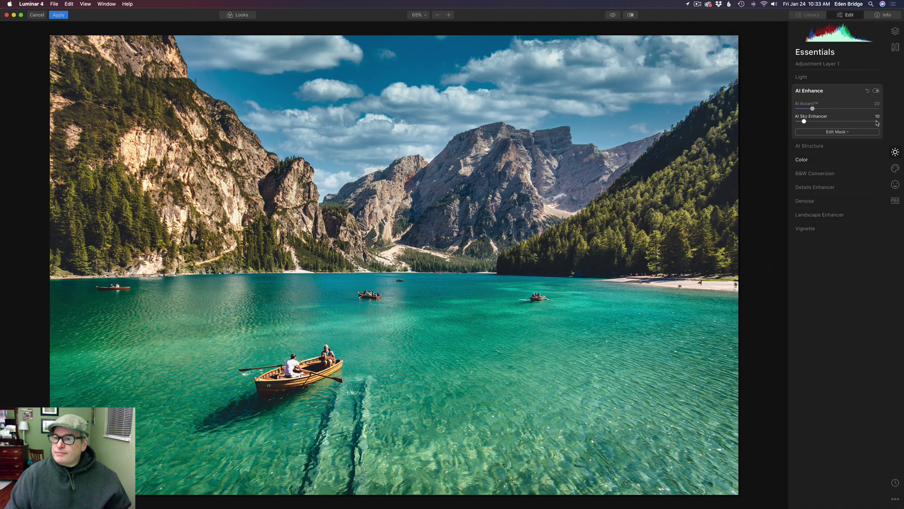
pyautogui.click(861, 78)
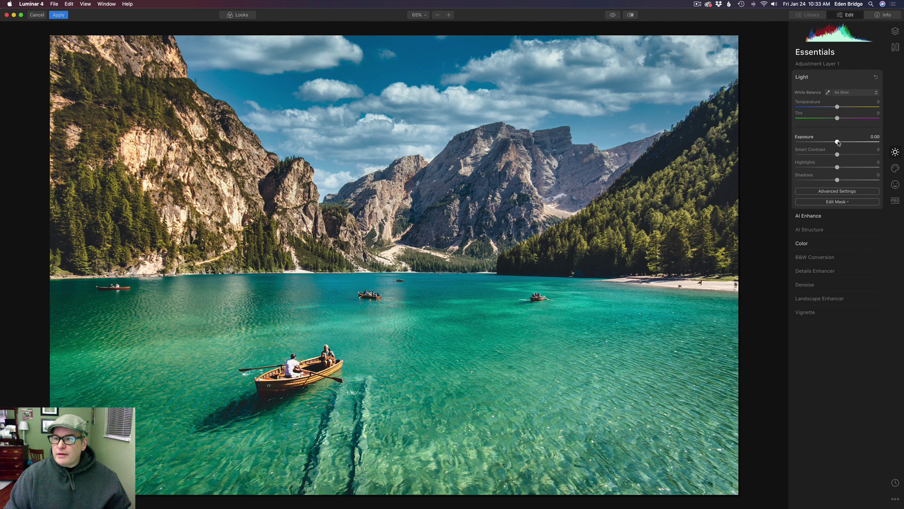
# Step: Raise Exposure to about 0.13 and compare the result against the original lake photo
pyautogui.moveTo(838, 143); pyautogui.dragTo(840, 143)
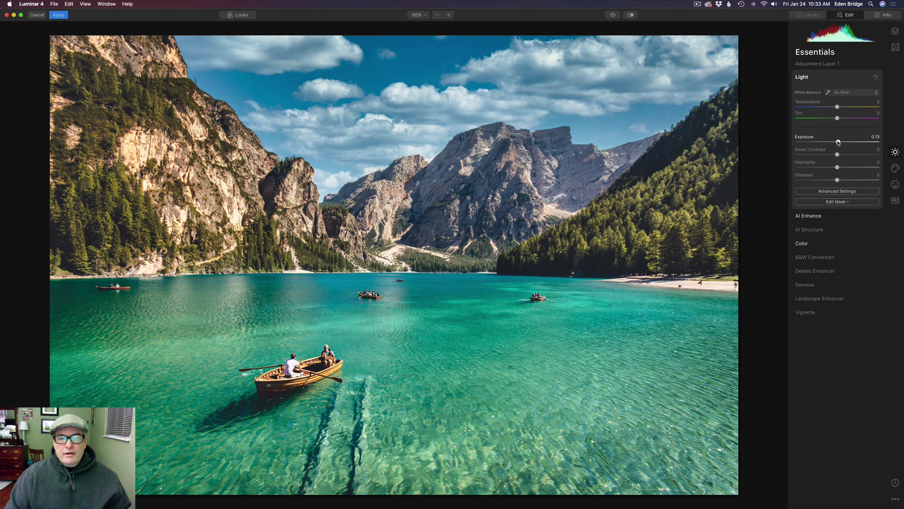
pyautogui.click(613, 16)
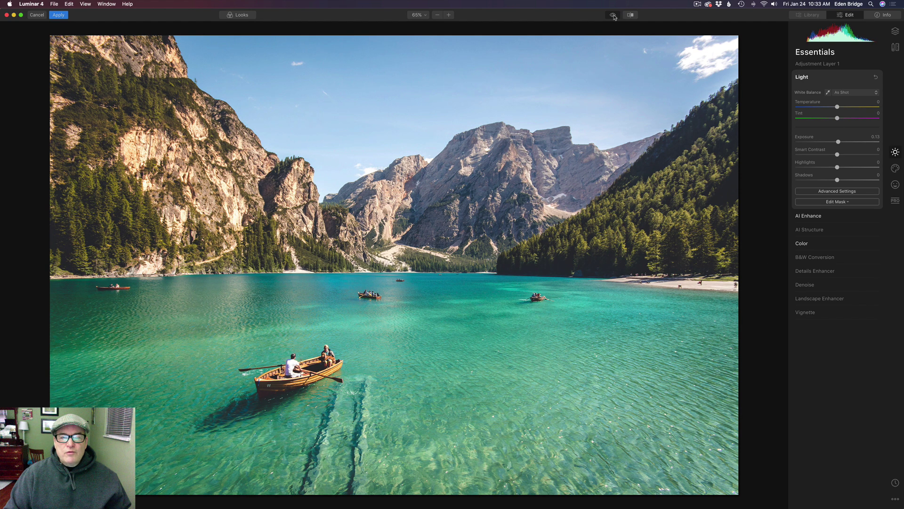
pyautogui.click(613, 16)
pyautogui.click(613, 15)
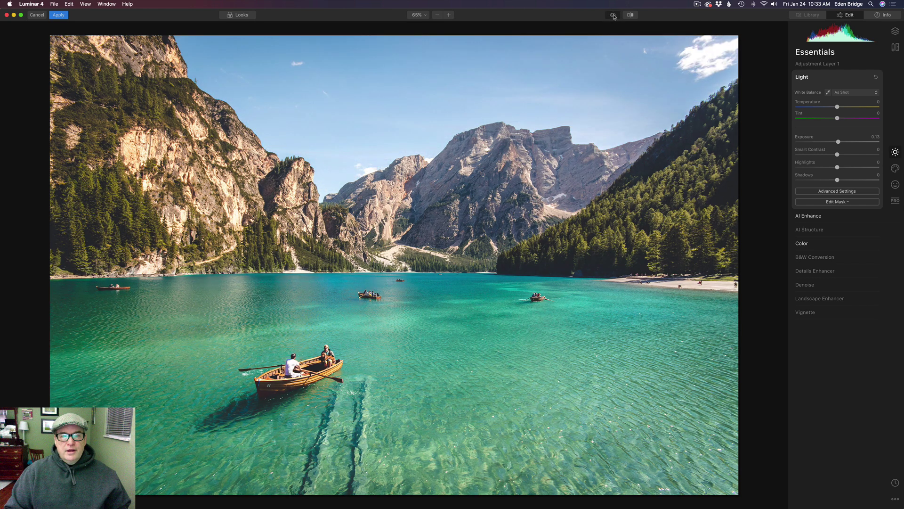
pyautogui.click(613, 15)
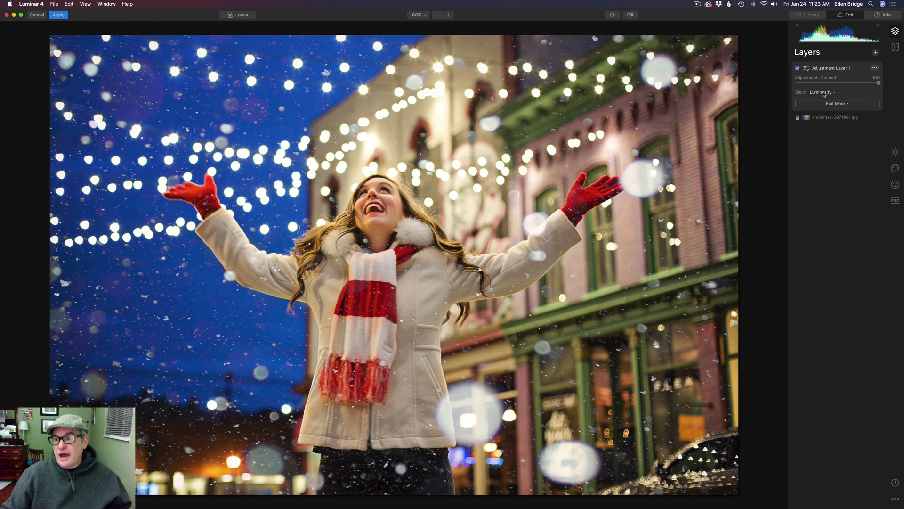
# Step: On the christmas-2971961.jpg layer, preview a strong AI Accent, then set it back to 0
pyautogui.click(831, 118)
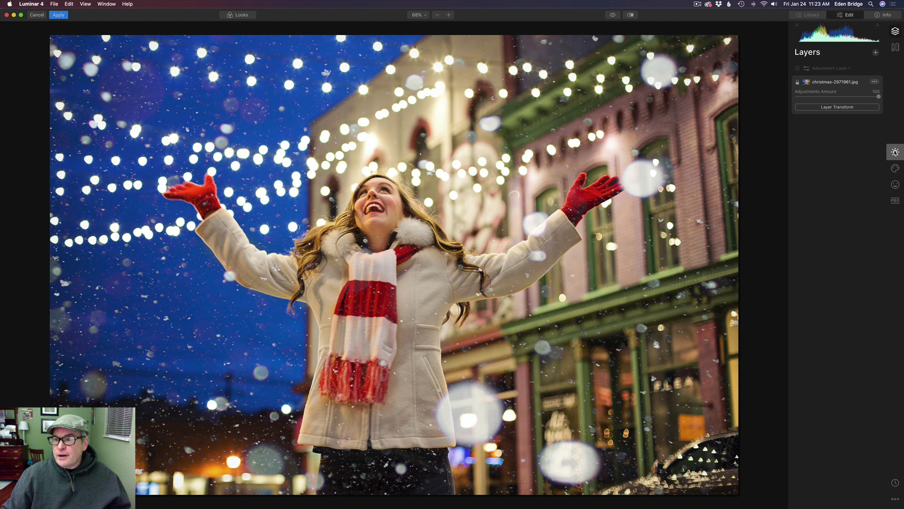
pyautogui.click(896, 152)
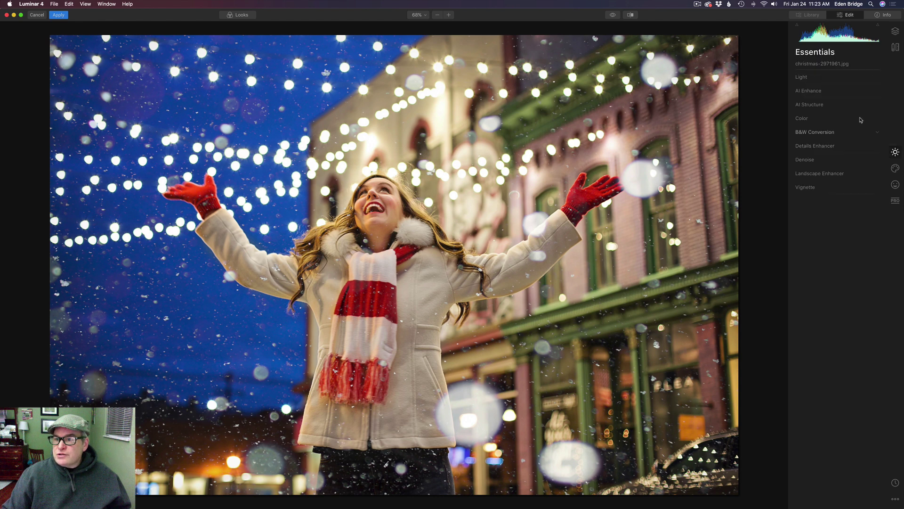
pyautogui.click(821, 92)
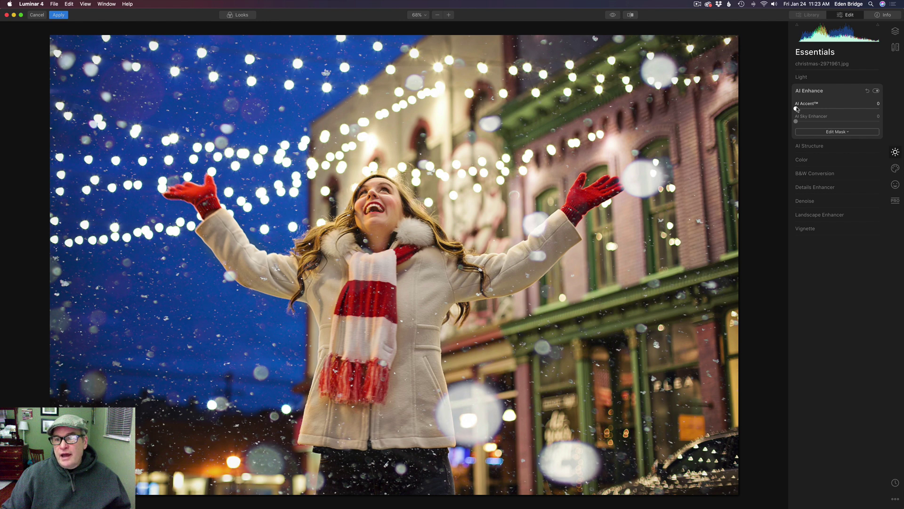
pyautogui.moveTo(797, 109); pyautogui.dragTo(870, 113)
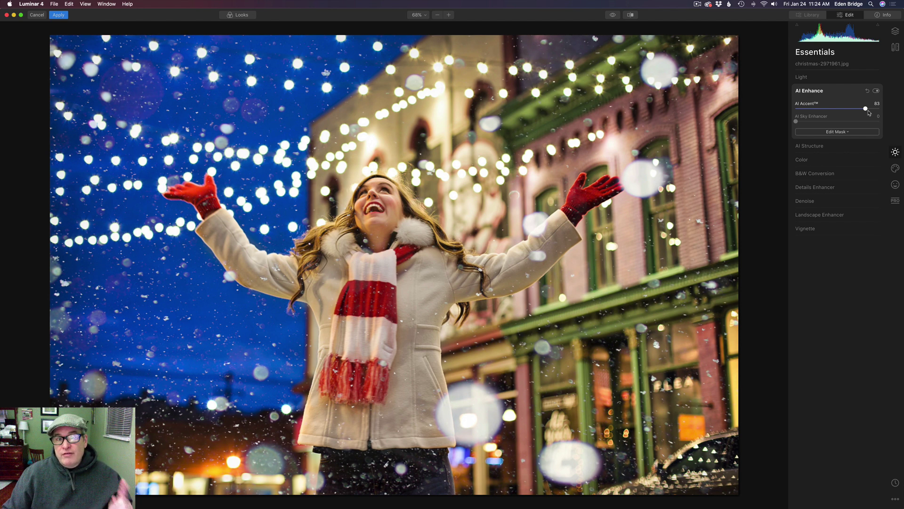
pyautogui.moveTo(865, 108); pyautogui.dragTo(792, 105)
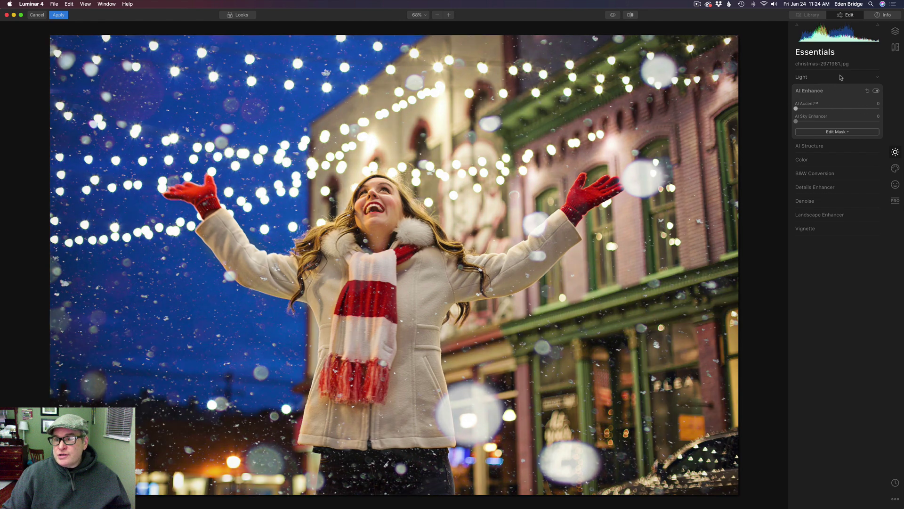
# Step: Select the Luminosity-blended Adjustment Layer 1, preview AI Accent at 100, then reset it to 0
pyautogui.click(897, 33)
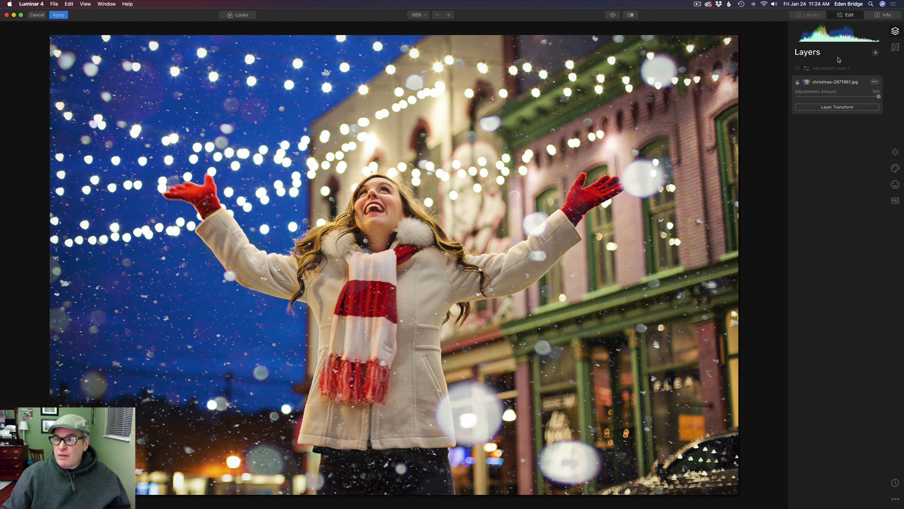
pyautogui.click(798, 69)
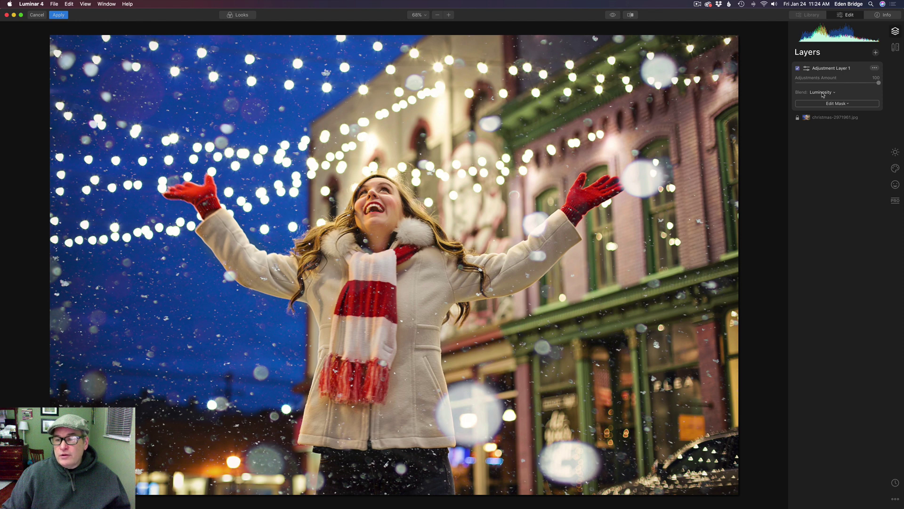
pyautogui.click(897, 152)
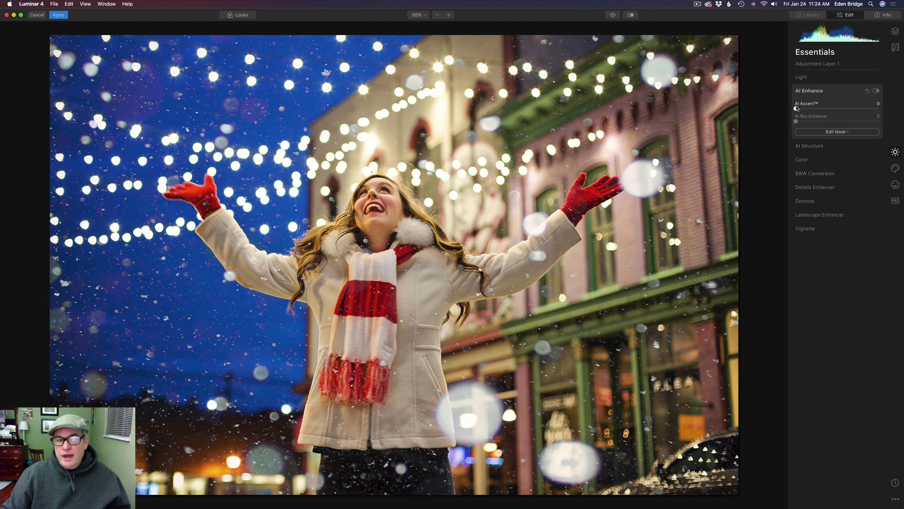
pyautogui.moveTo(797, 108); pyautogui.dragTo(898, 114)
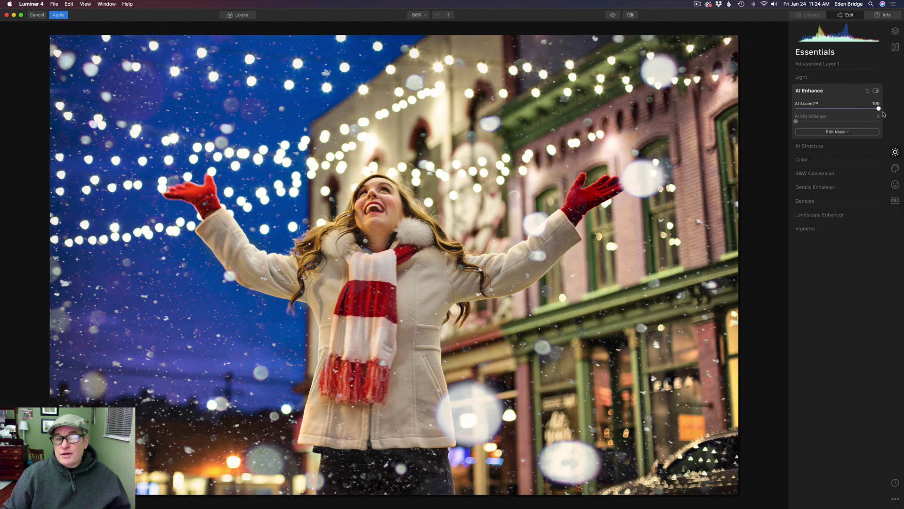
pyautogui.moveTo(879, 108); pyautogui.dragTo(790, 111)
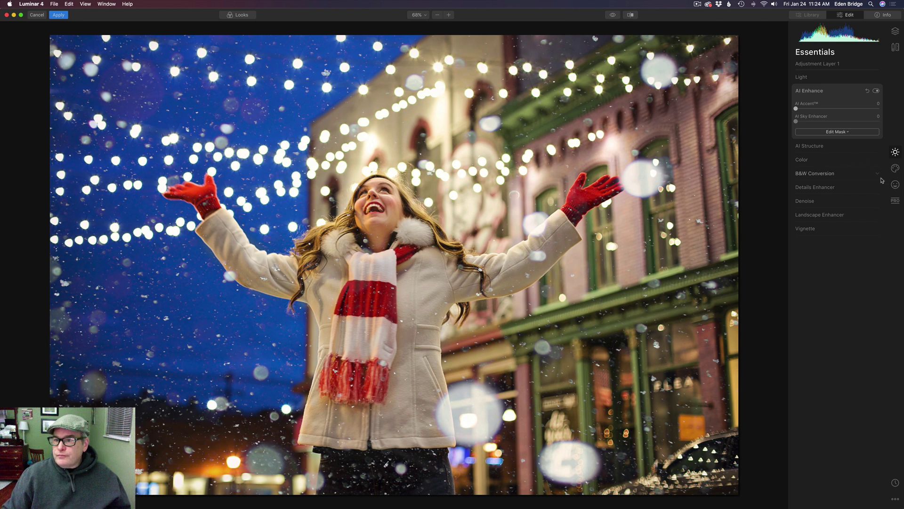
# Step: Expand B&W Conversion and set Luminance Red 41, Yellow 45 and Green -77
pyautogui.click(827, 174)
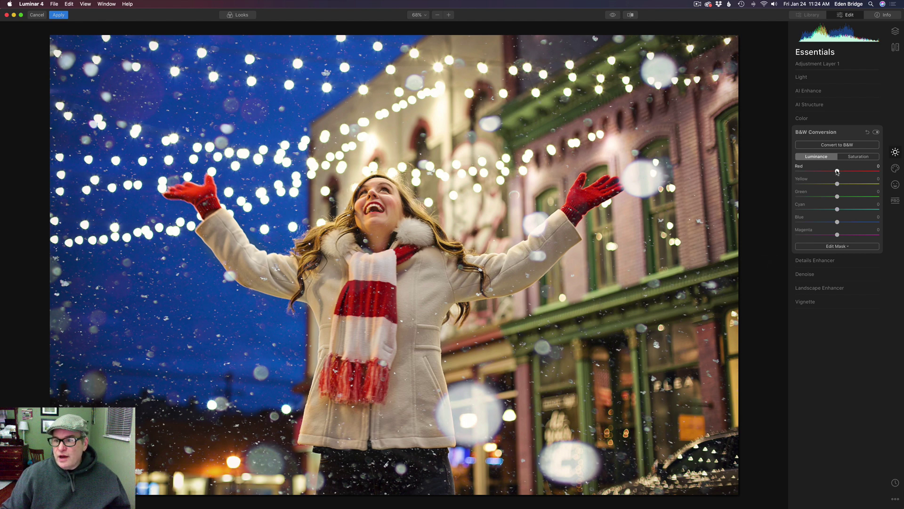
pyautogui.moveTo(838, 173)
pyautogui.mouseDown()
pyautogui.moveTo(872, 176)
pyautogui.moveTo(855, 176)
pyautogui.mouseUp()
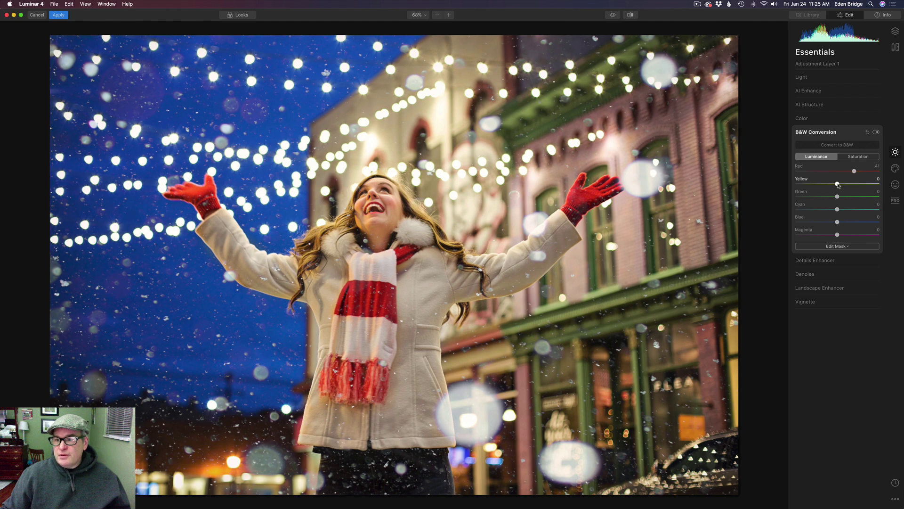
pyautogui.moveTo(839, 185); pyautogui.dragTo(855, 184)
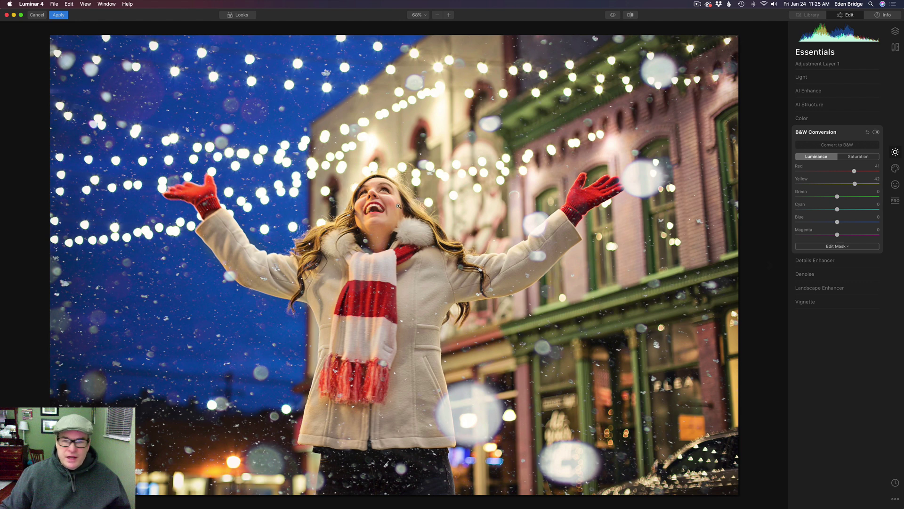
pyautogui.moveTo(855, 184); pyautogui.dragTo(857, 184)
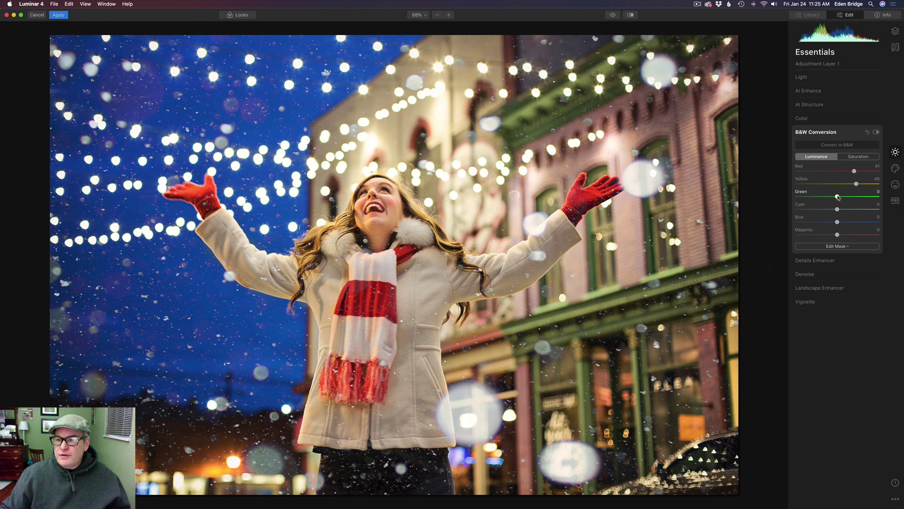
pyautogui.moveTo(837, 197); pyautogui.dragTo(770, 202)
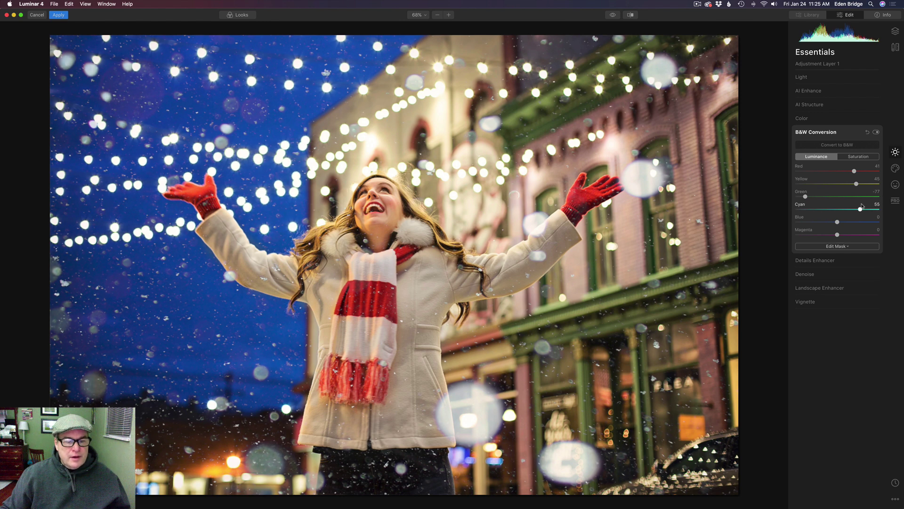
# Step: Set B&W Conversion luminance to Cyan 58, Blue -52 and Magenta 52 for a deeper sky
pyautogui.moveTo(796, 209); pyautogui.dragTo(846, 209)
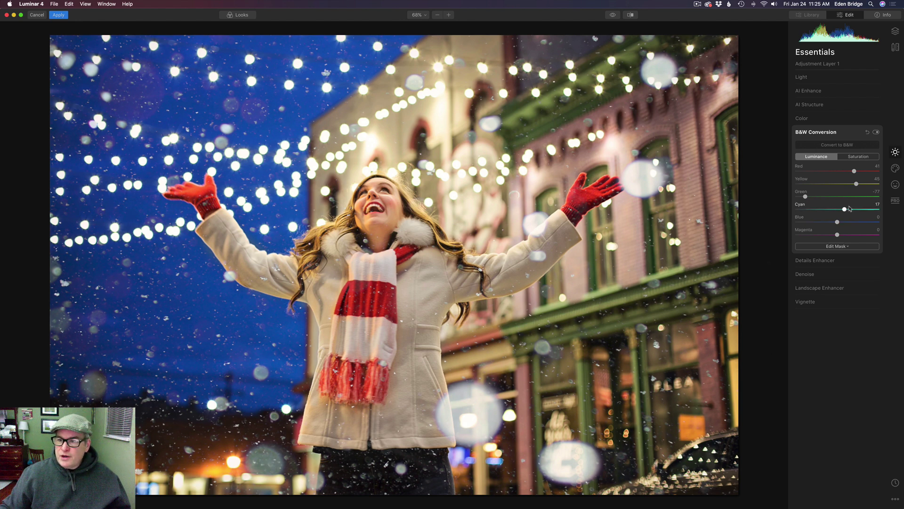
pyautogui.moveTo(845, 208); pyautogui.dragTo(863, 211)
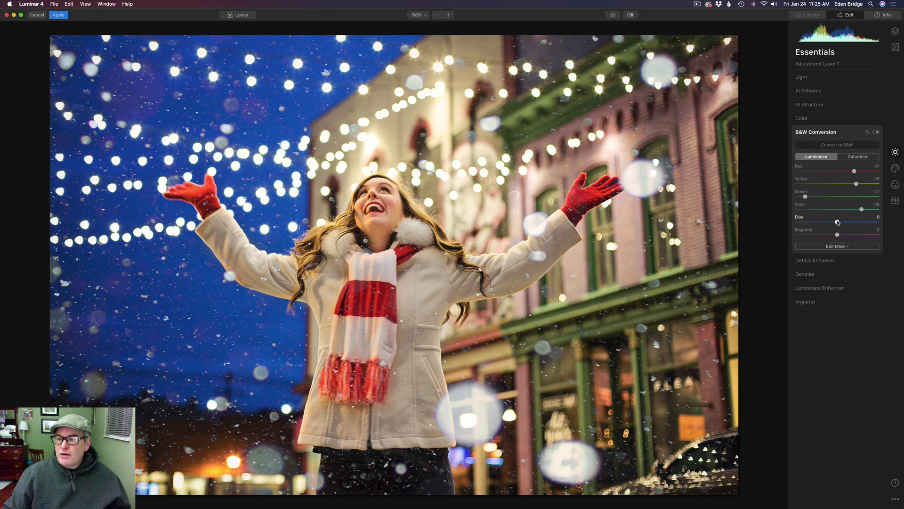
pyautogui.moveTo(837, 222); pyautogui.dragTo(844, 223)
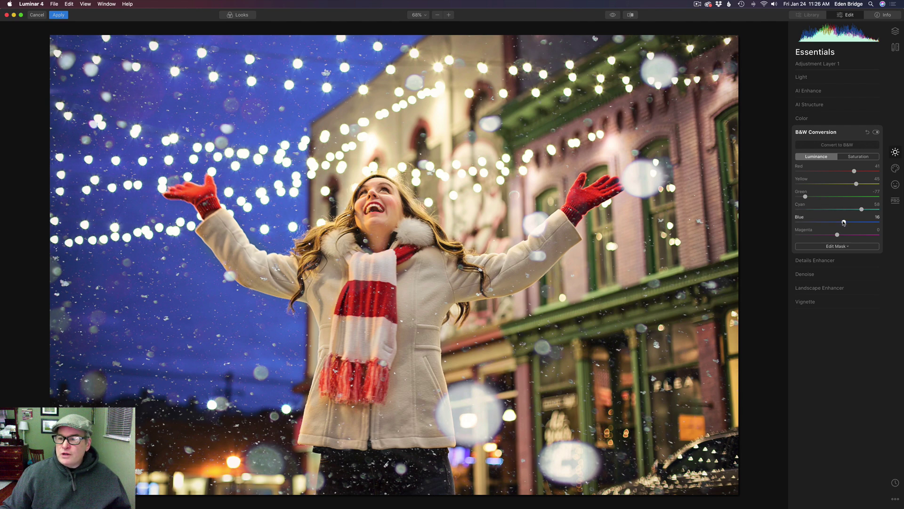
pyautogui.moveTo(844, 222); pyautogui.dragTo(814, 216)
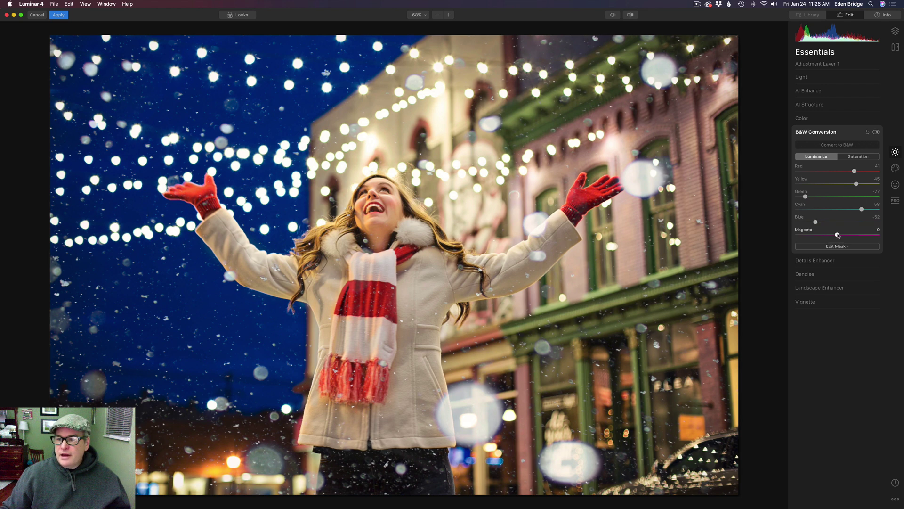
pyautogui.moveTo(839, 235); pyautogui.dragTo(879, 235)
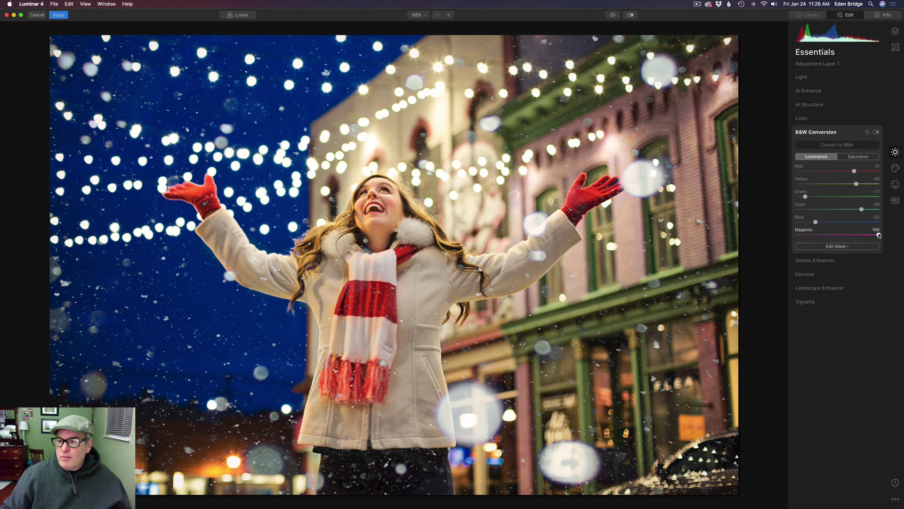
pyautogui.moveTo(878, 234); pyautogui.dragTo(861, 263)
# Step: Turn B&W Conversion off and back on to compare the Christmas photo
pyautogui.click(876, 132)
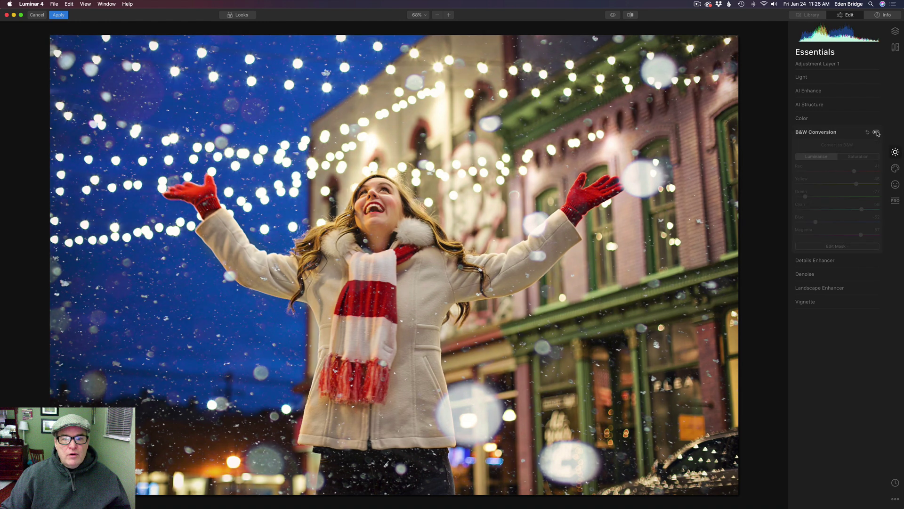
pyautogui.click(877, 133)
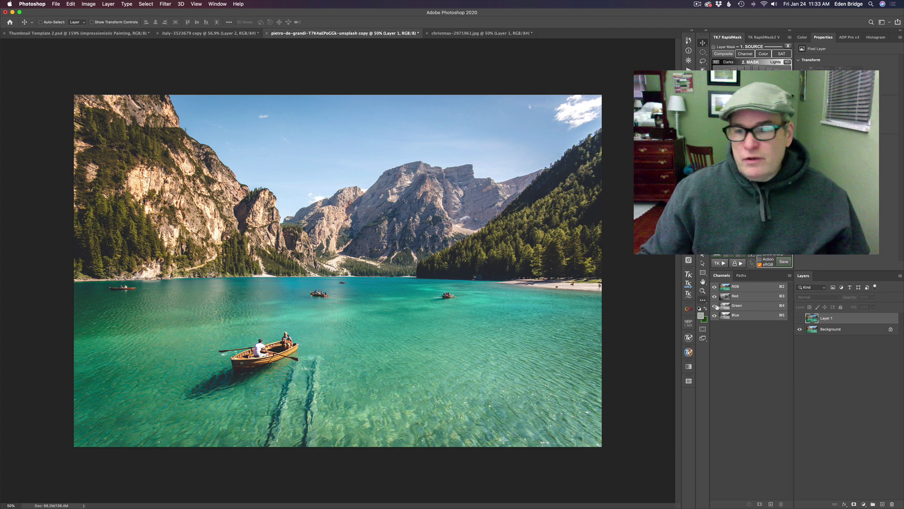
# Step: Compare the lake with Layer 1's cloudy sky shown and hidden, then open christmas-2971961.jpg
pyautogui.click(800, 320)
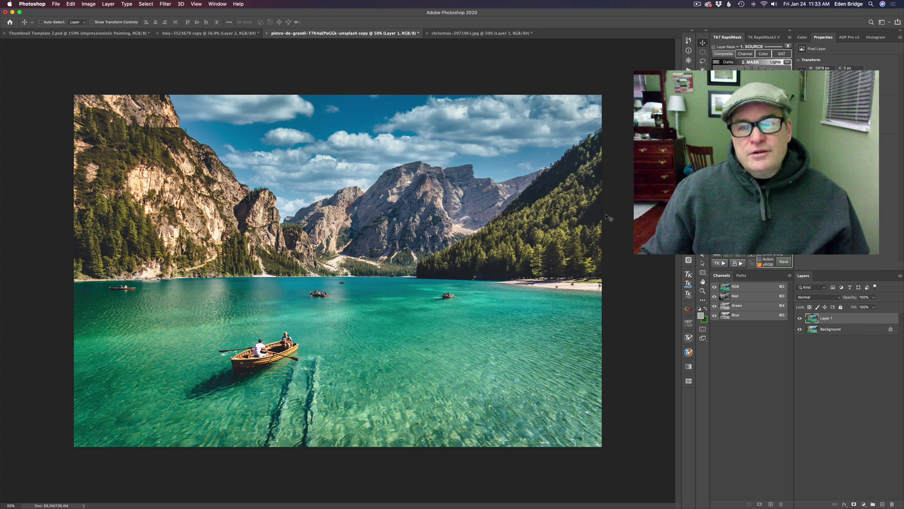
pyautogui.click(800, 319)
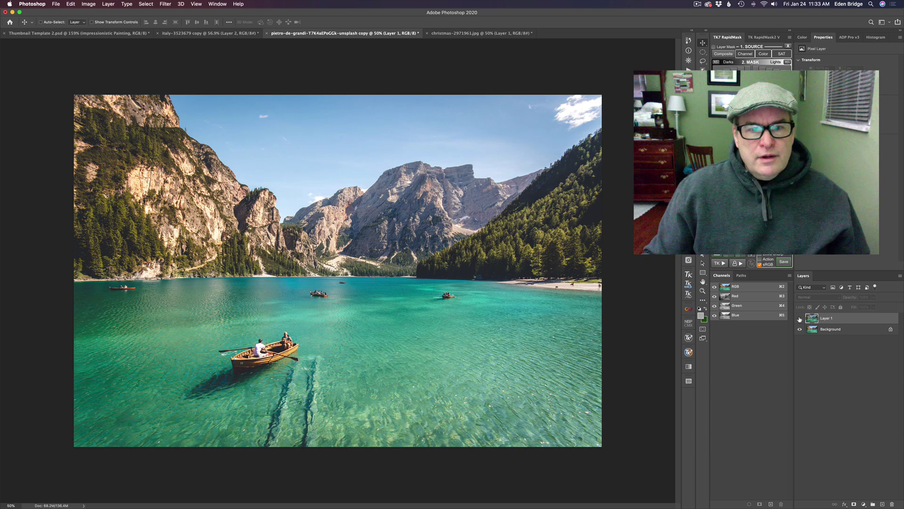
pyautogui.click(800, 319)
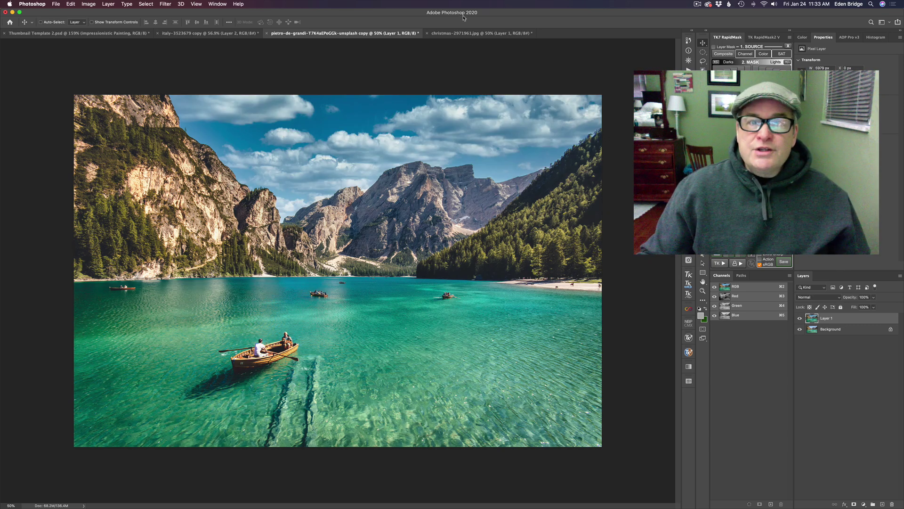
pyautogui.click(480, 33)
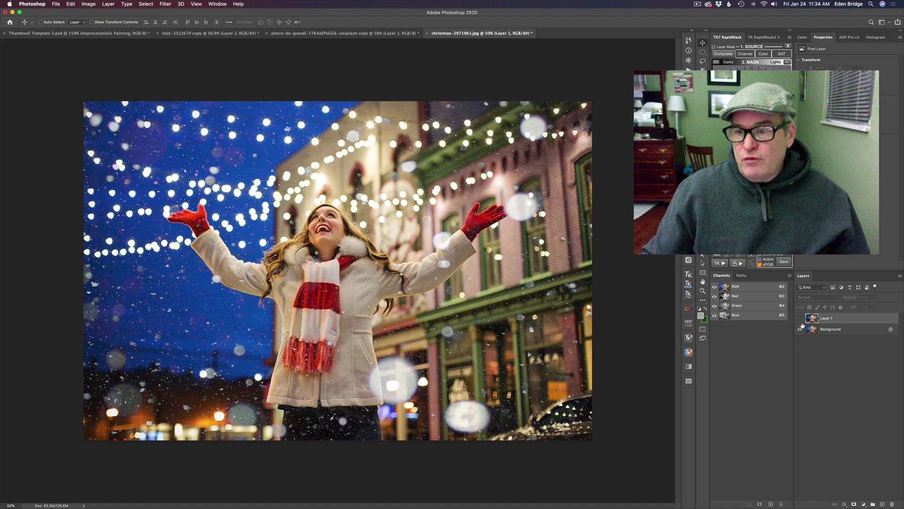
pyautogui.click(800, 319)
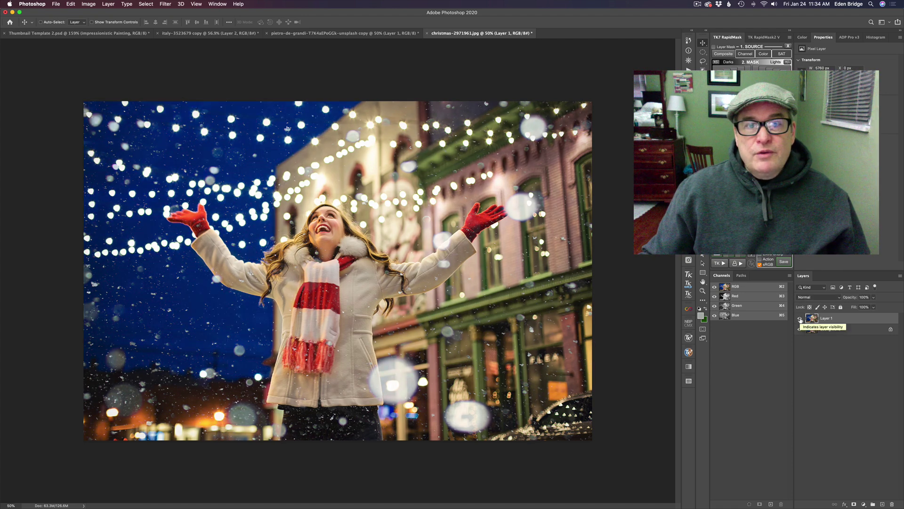
pyautogui.click(800, 319)
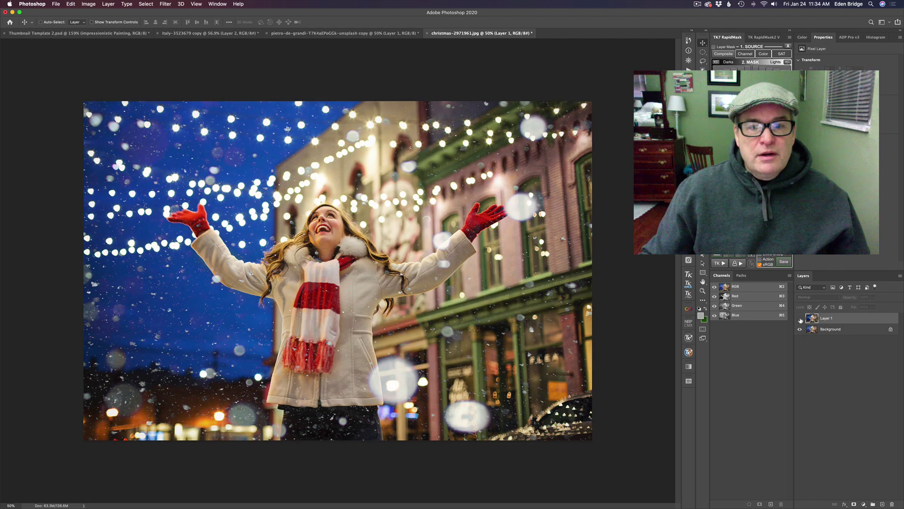